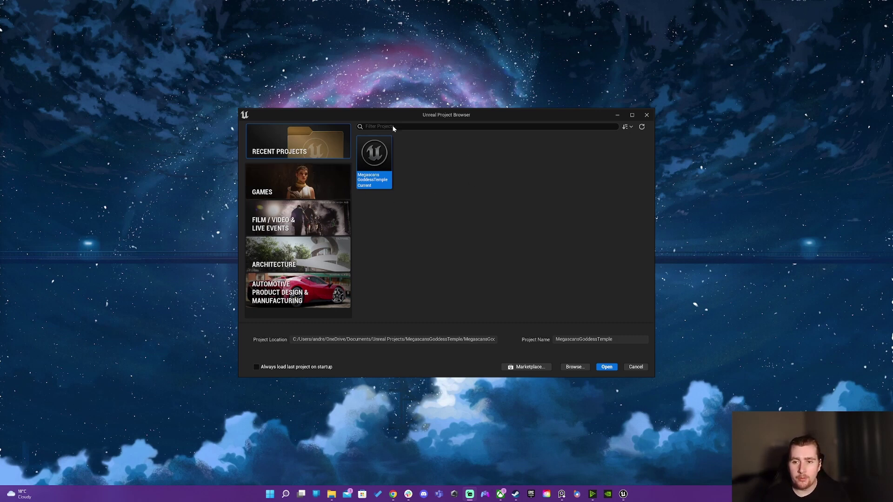
Step: Look through the project categories and select the Third Person template under Games for the new project
{"action": "mouse_move", "coordinate": [394, 115]}
{"action": "left_mouse_down"}
{"action": "mouse_move", "coordinate": [403, 118]}
{"action": "mouse_move", "coordinate": [398, 110]}
{"action": "left_mouse_up"}
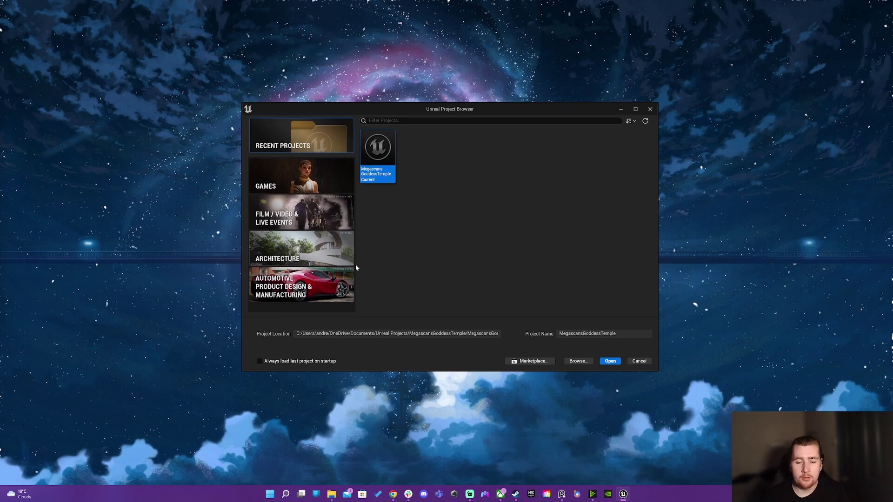
{"action": "left_click", "coordinate": [309, 192]}
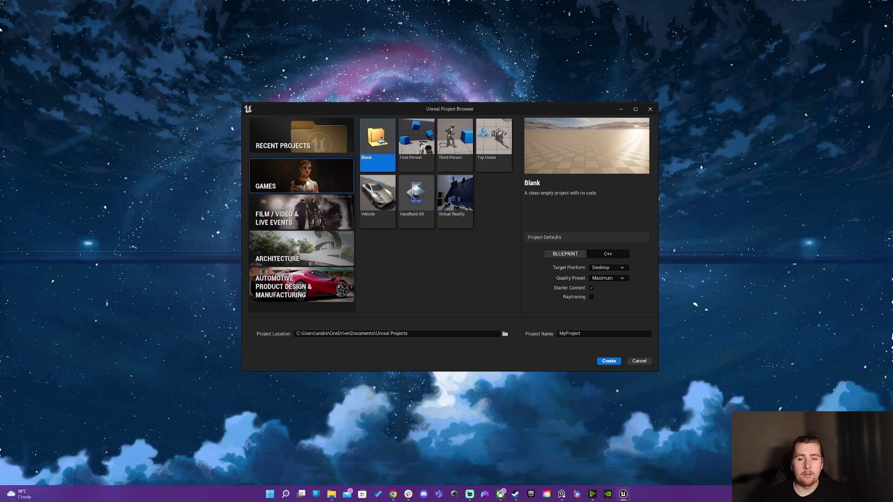
{"action": "left_click", "coordinate": [303, 242]}
{"action": "left_click", "coordinate": [296, 287]}
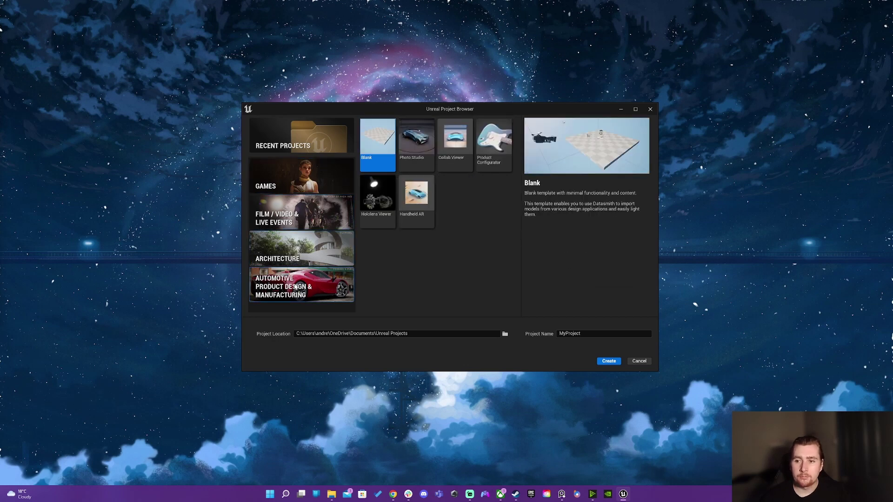
{"action": "left_click", "coordinate": [301, 184]}
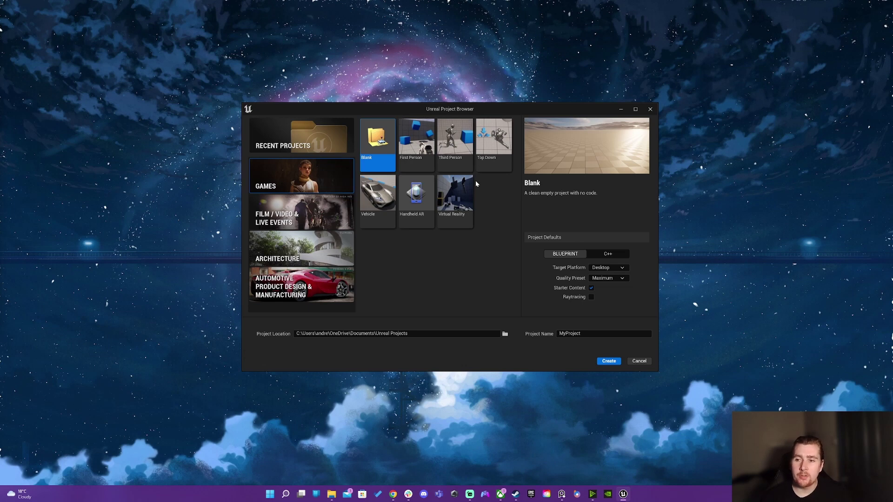
{"action": "left_click", "coordinate": [443, 144]}
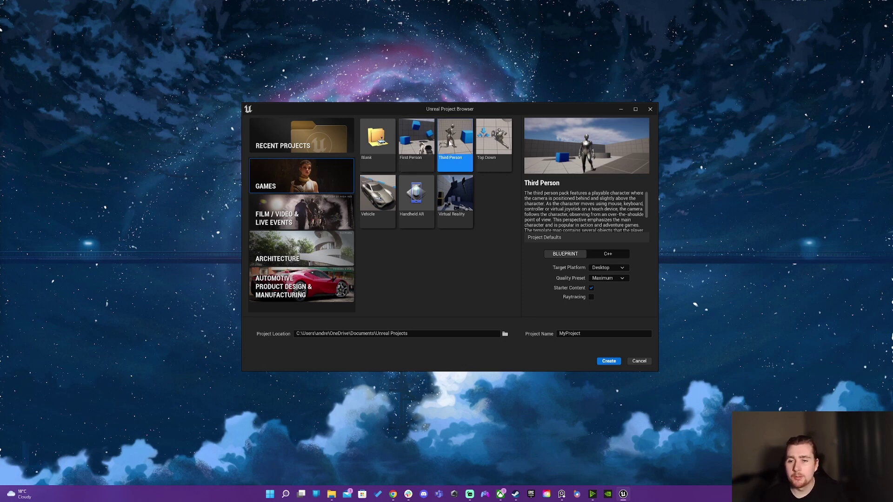
Step: Name the new project ASChallenge2022
{"action": "double_click", "coordinate": [570, 333]}
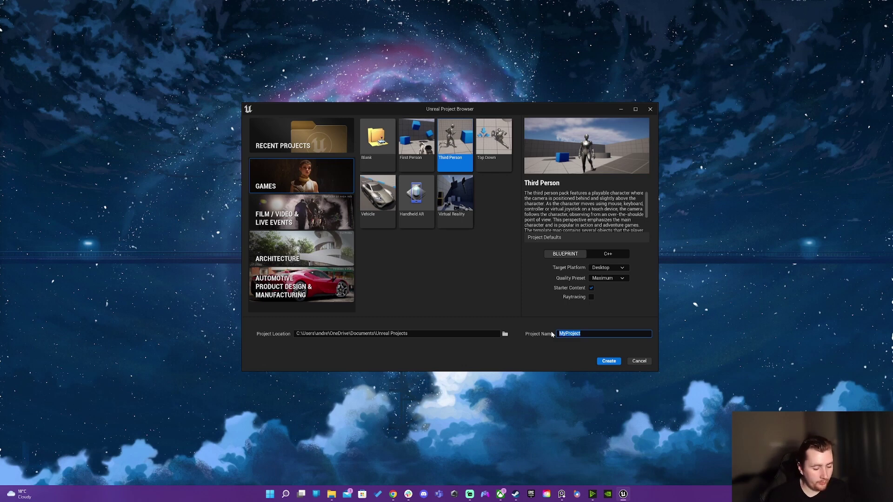
{"action": "type", "text": "AS"}
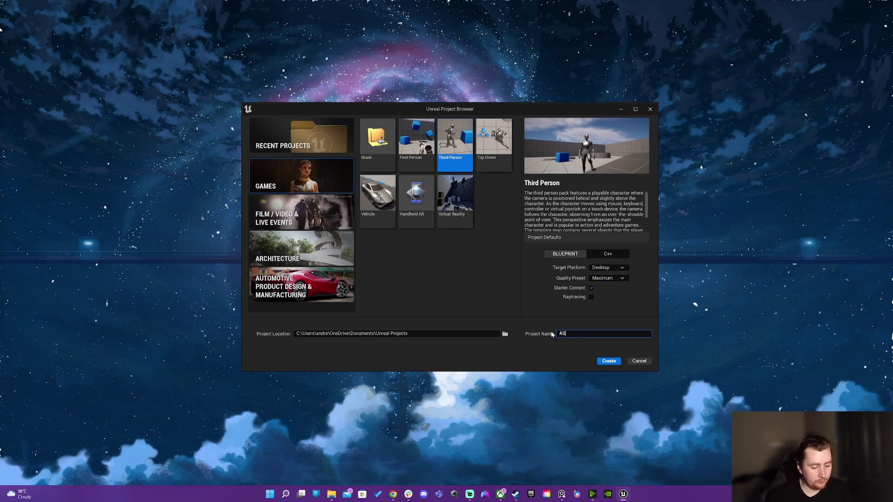
{"action": "type", "text": "Challenge"}
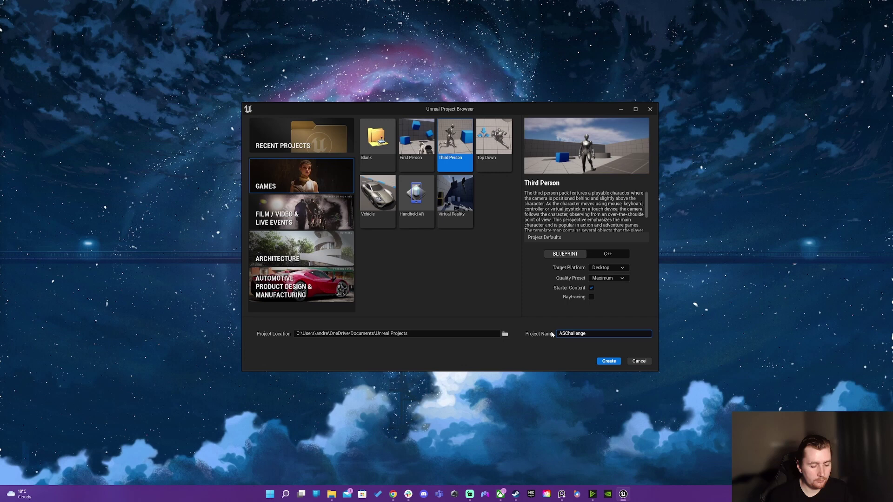
{"action": "type", "text": "20"}
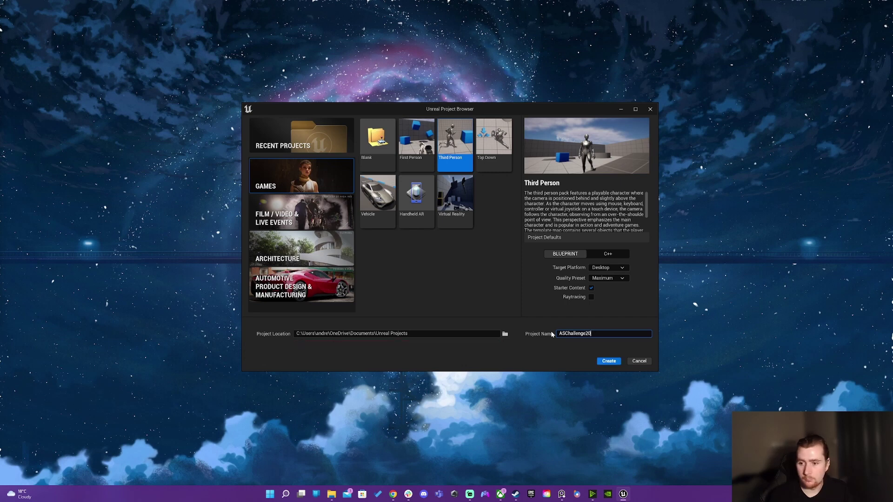
{"action": "type", "text": "22"}
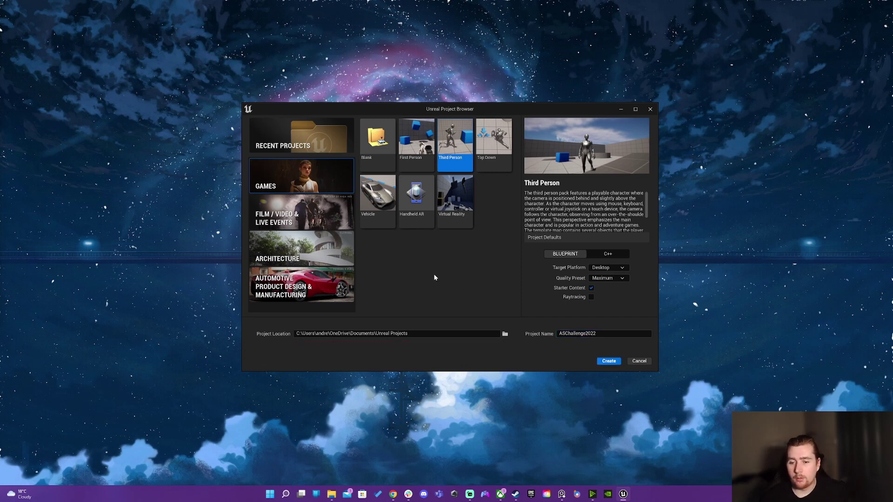
Step: Set the project location to the "ArtstationChallenge - Dragons Rise" folder on drive D and create the project
{"action": "left_click", "coordinate": [505, 334]}
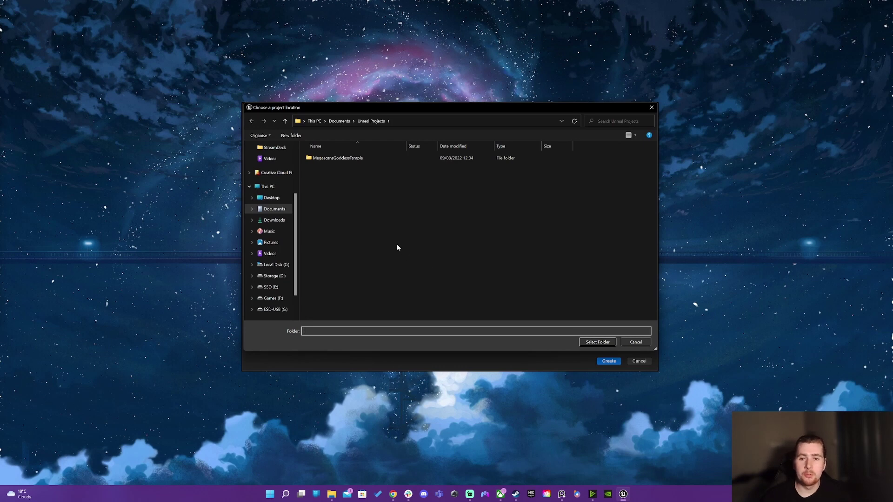
{"action": "scroll", "coordinate": [272, 223], "scroll_direction": "up", "scroll_amount": 3}
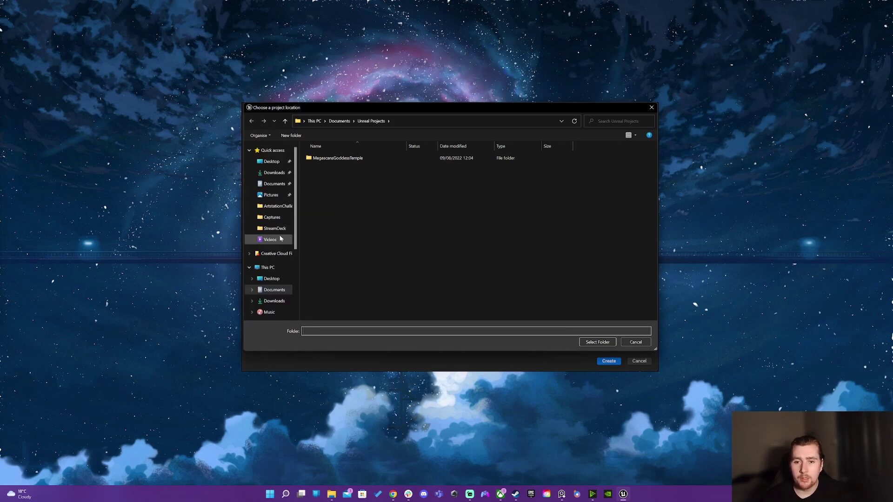
{"action": "left_click", "coordinate": [274, 206]}
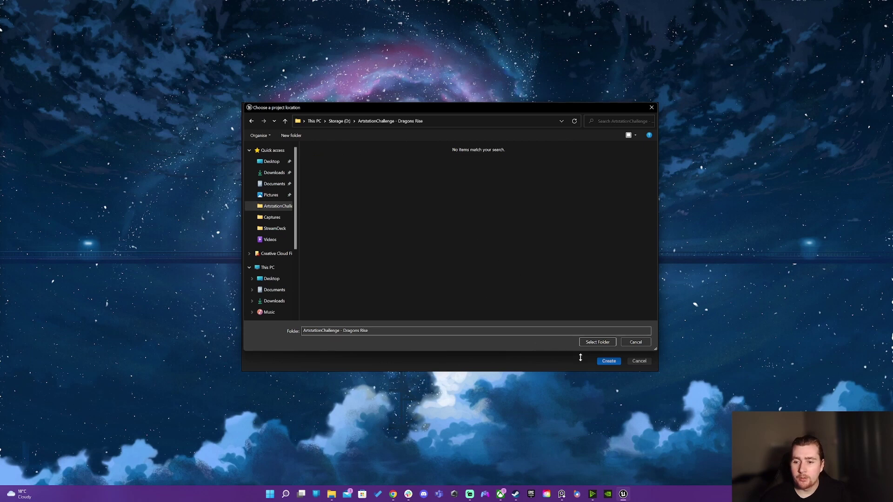
{"action": "left_click", "coordinate": [598, 342]}
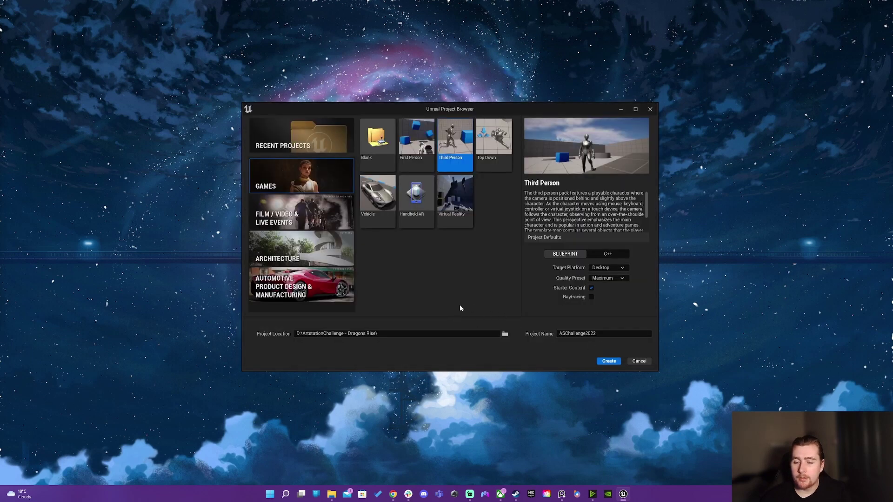
{"action": "left_click", "coordinate": [609, 362]}
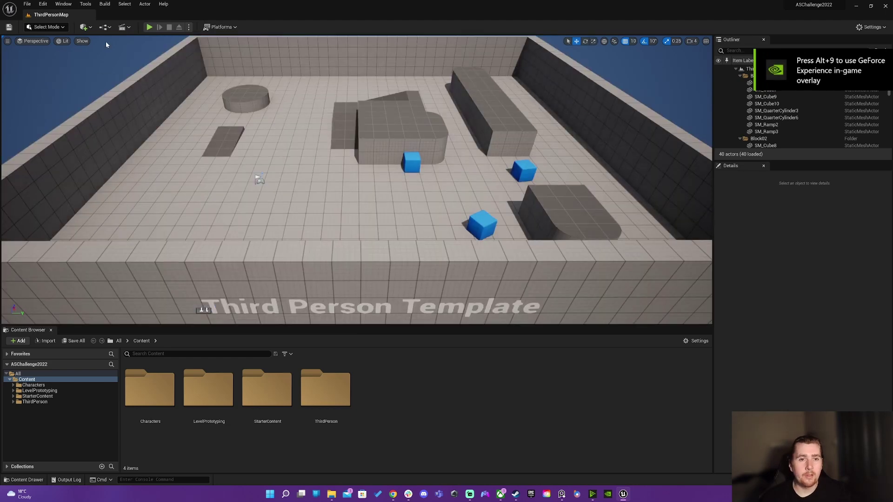
Step: Search the plugins for "geometry" and enable the experimental Geometry Script plugin
{"action": "left_click", "coordinate": [43, 3]}
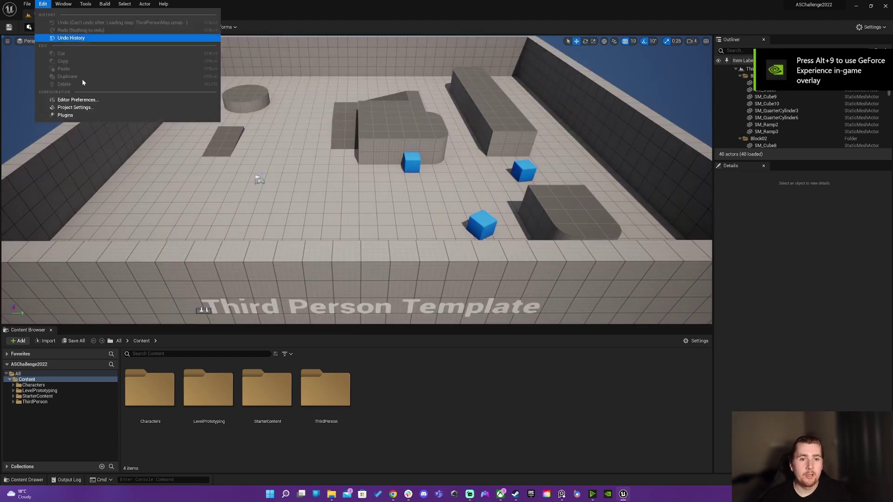
{"action": "left_click", "coordinate": [79, 115]}
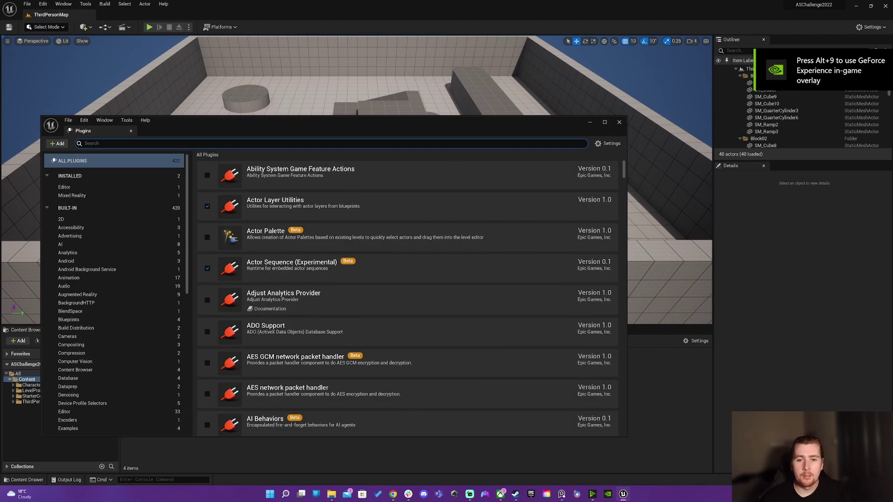
{"action": "type", "text": "ge"}
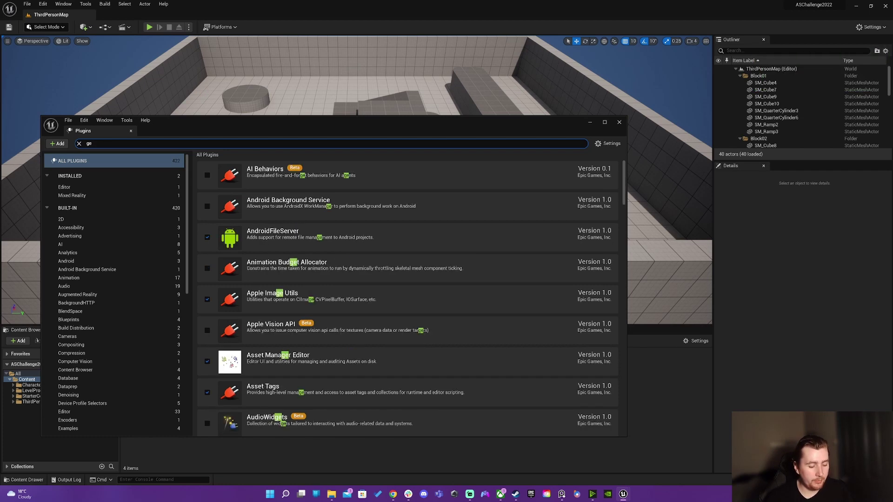
{"action": "type", "text": "ometry"}
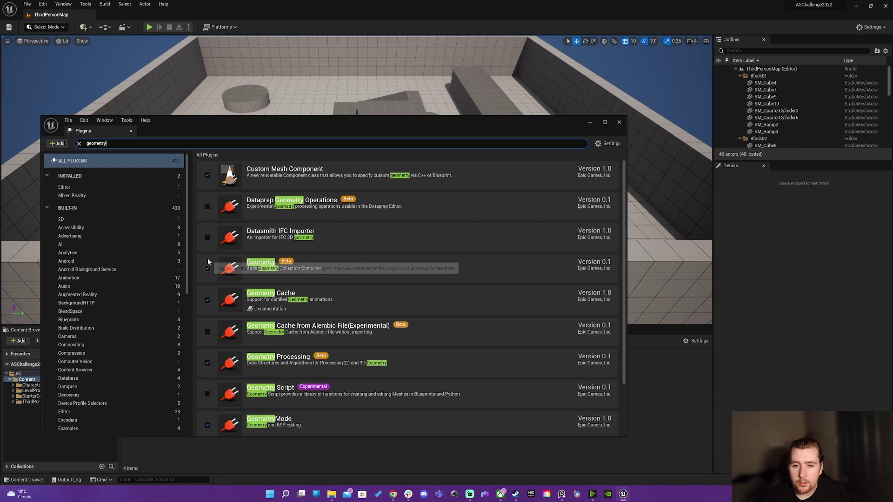
{"action": "scroll", "coordinate": [252, 325], "scroll_direction": "down", "scroll_amount": 1}
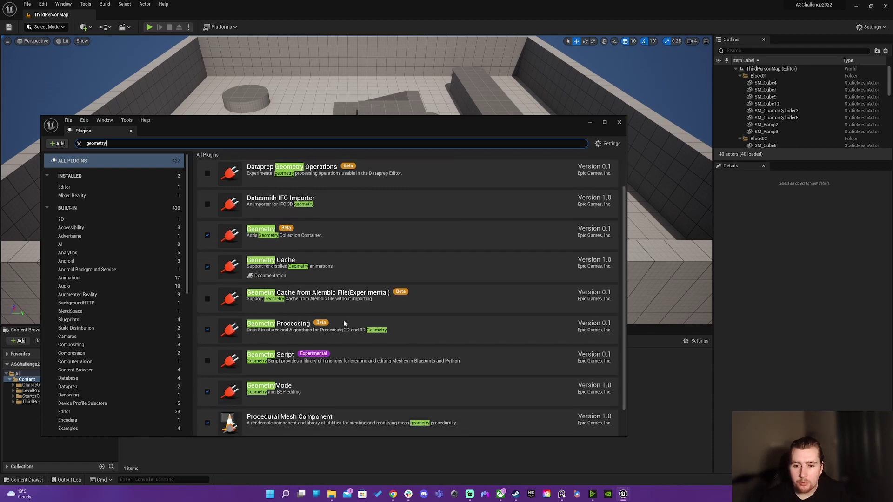
{"action": "scroll", "coordinate": [314, 337], "scroll_direction": "down", "scroll_amount": 1}
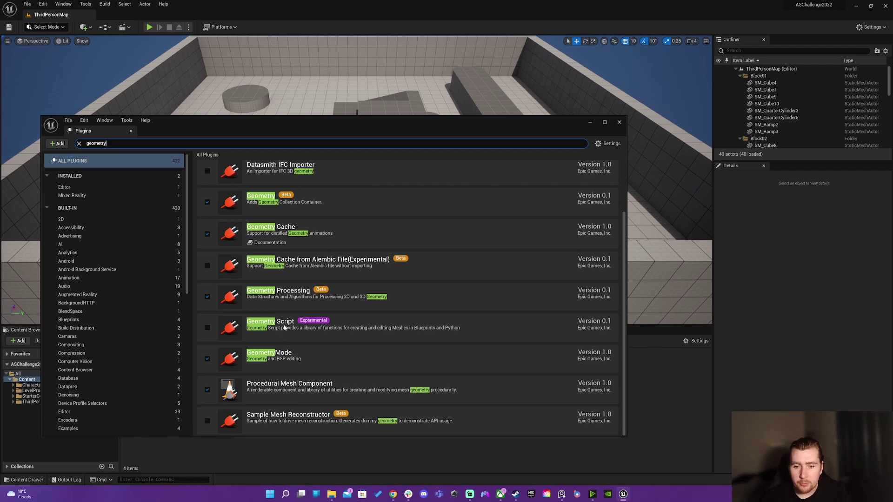
{"action": "left_click", "coordinate": [208, 328]}
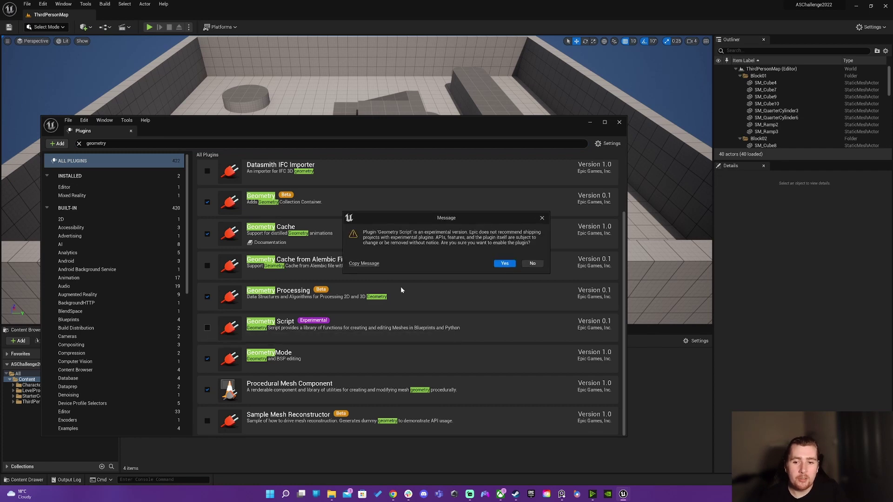
{"action": "left_click", "coordinate": [506, 264]}
Step: Search the plugins for "model" to check whether Modeling Tools Editor Mode is enabled
{"action": "scroll", "coordinate": [311, 321], "scroll_direction": "down", "scroll_amount": 1}
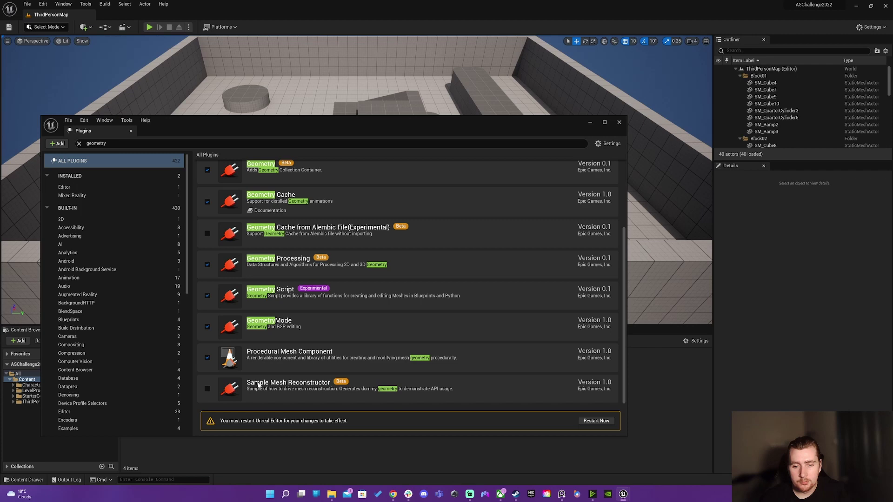
{"action": "scroll", "coordinate": [324, 367], "scroll_direction": "up", "scroll_amount": 2}
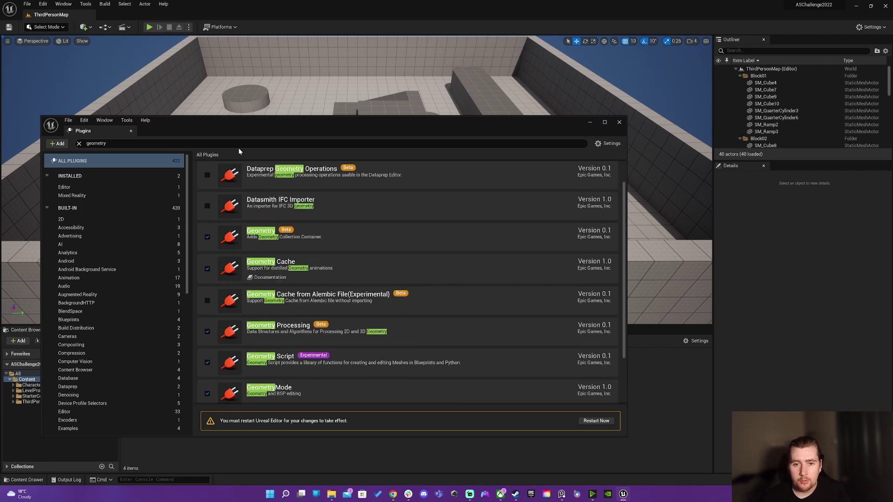
{"action": "left_click", "coordinate": [238, 145]}
{"action": "key", "text": "ctrl+a"}
{"action": "type", "text": "model"}
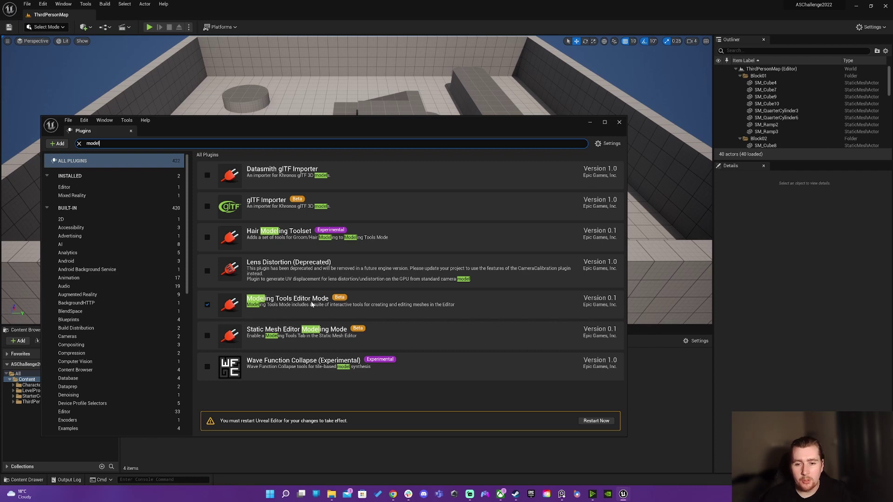
Step: Search the plugins for "wat", enable the experimental Water plugin and close the plugin window
{"action": "key", "text": "ctrl+a"}
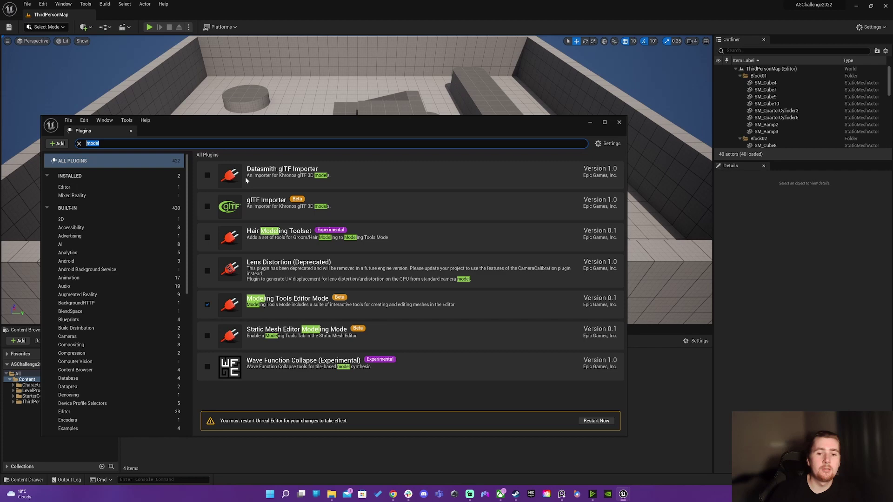
{"action": "type", "text": "wat"}
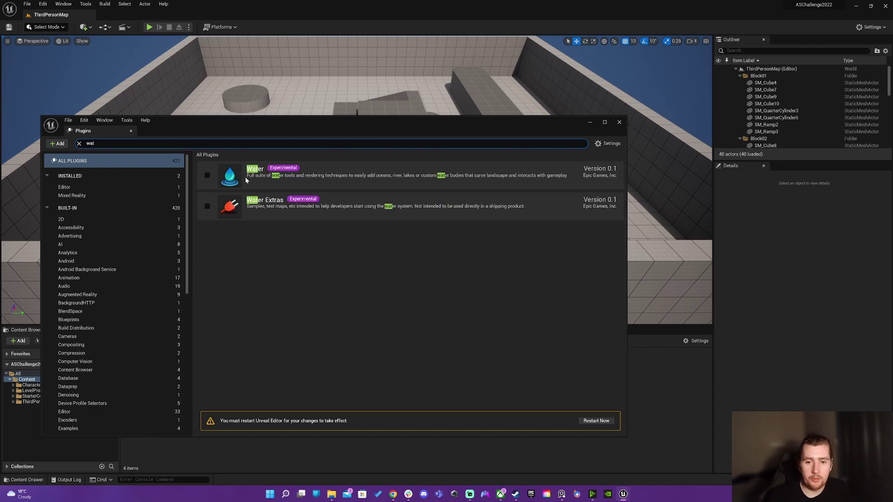
{"action": "left_click", "coordinate": [207, 175]}
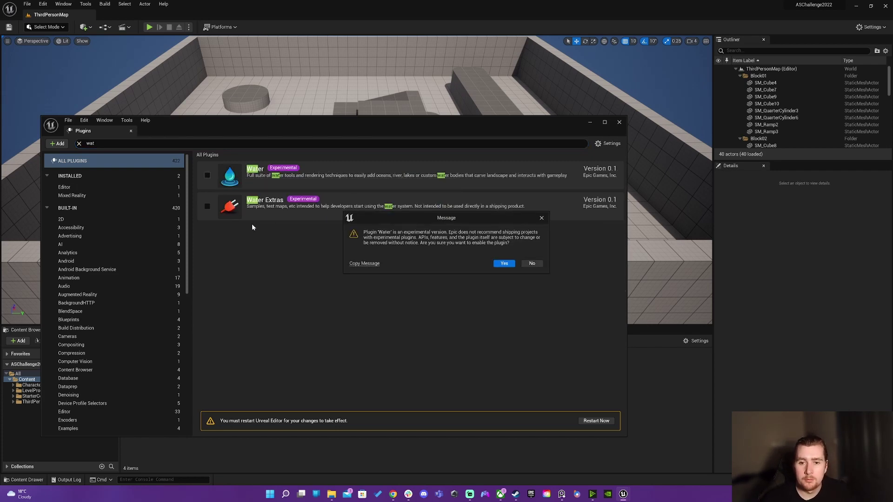
{"action": "left_click", "coordinate": [495, 261]}
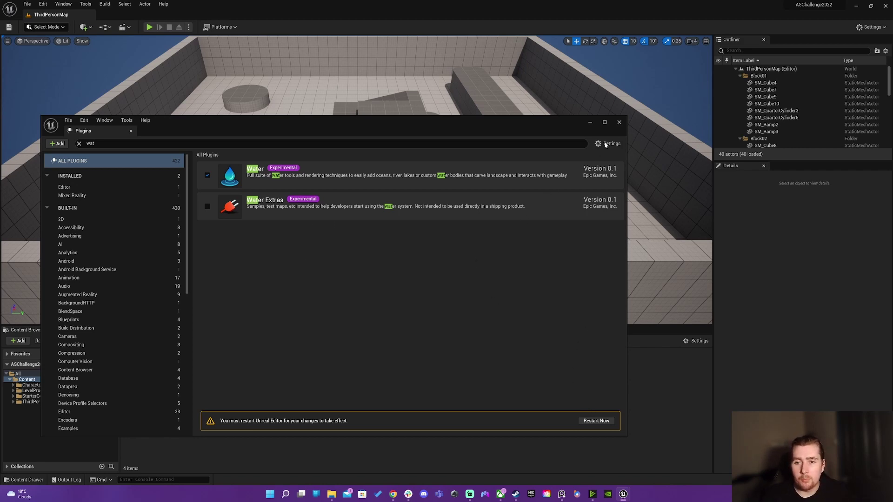
{"action": "left_click", "coordinate": [619, 122]}
{"action": "left_click", "coordinate": [44, 5]}
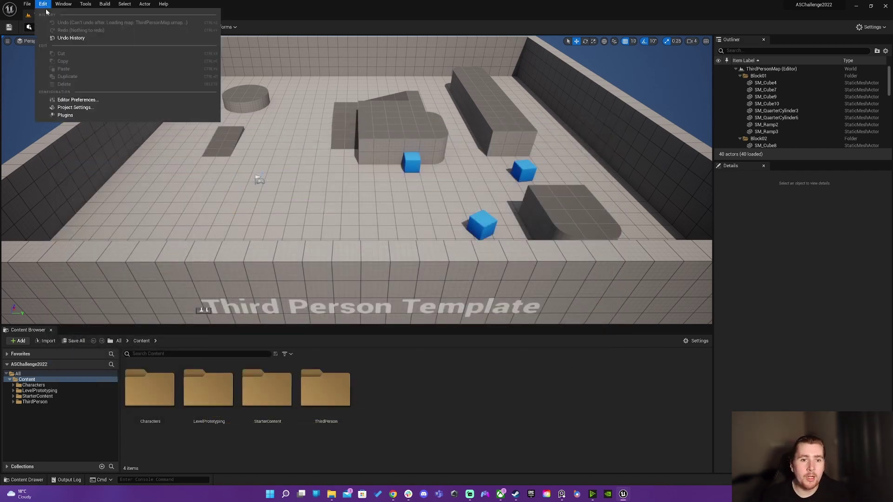
{"action": "left_click", "coordinate": [78, 99]}
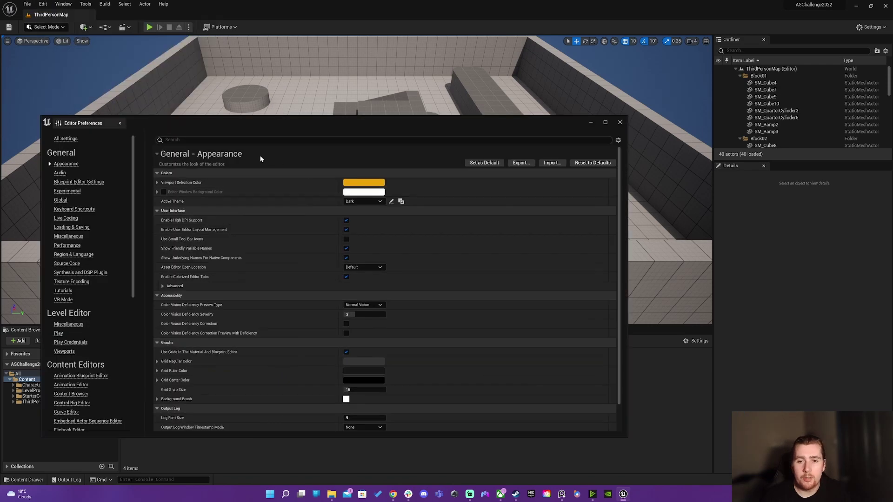
{"action": "type", "text": "ray"}
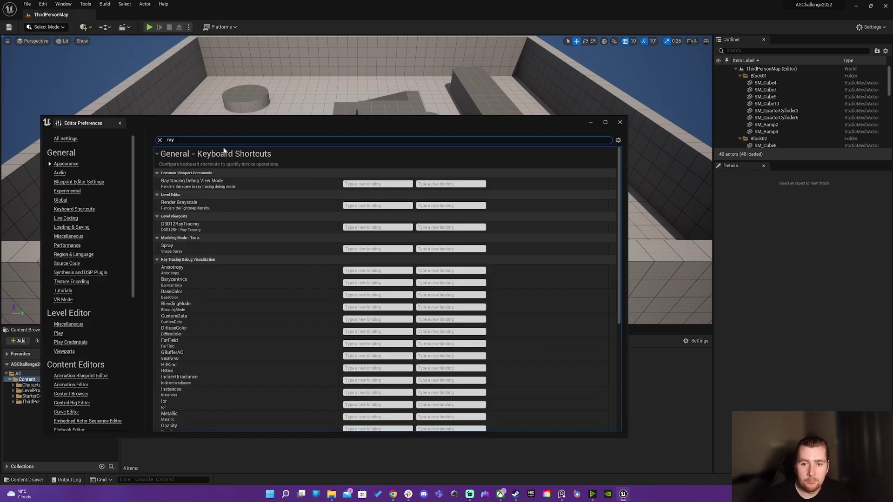
{"action": "scroll", "coordinate": [109, 290], "scroll_direction": "down", "scroll_amount": 6}
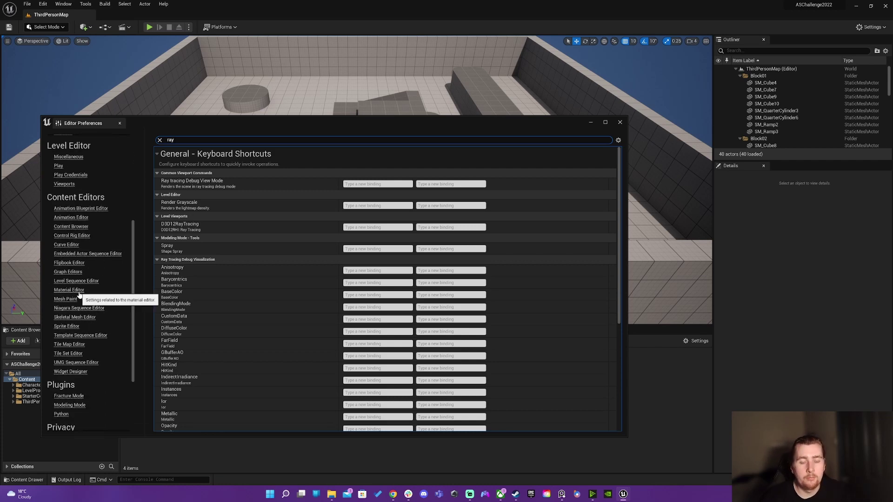
{"action": "left_click", "coordinate": [620, 122]}
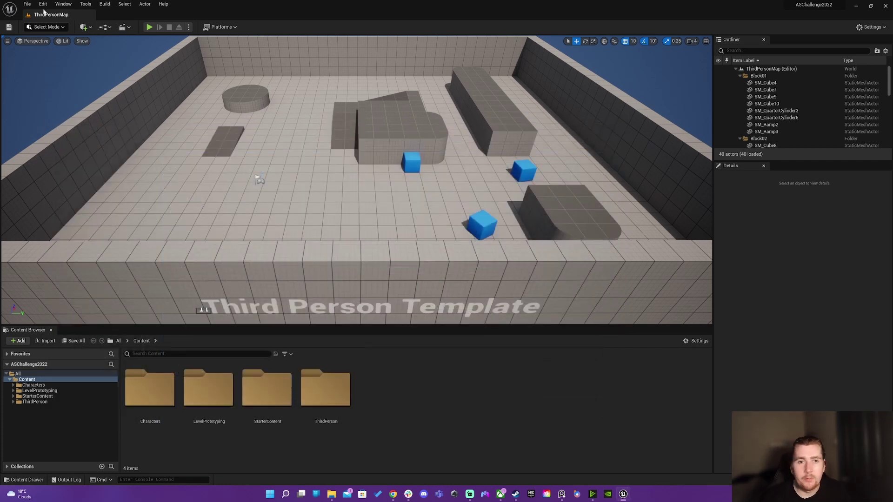
Step: Search the project settings for "ray tr" and enable Support Hardware Ray Tracing, accepting automatic enabling of the skin cache
{"action": "left_click", "coordinate": [43, 4]}
{"action": "left_click", "coordinate": [88, 108]}
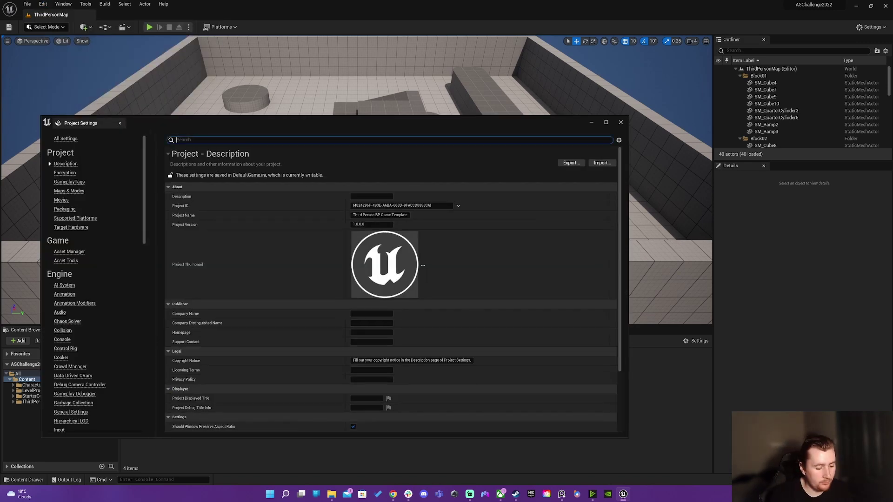
{"action": "type", "text": "ray tr"}
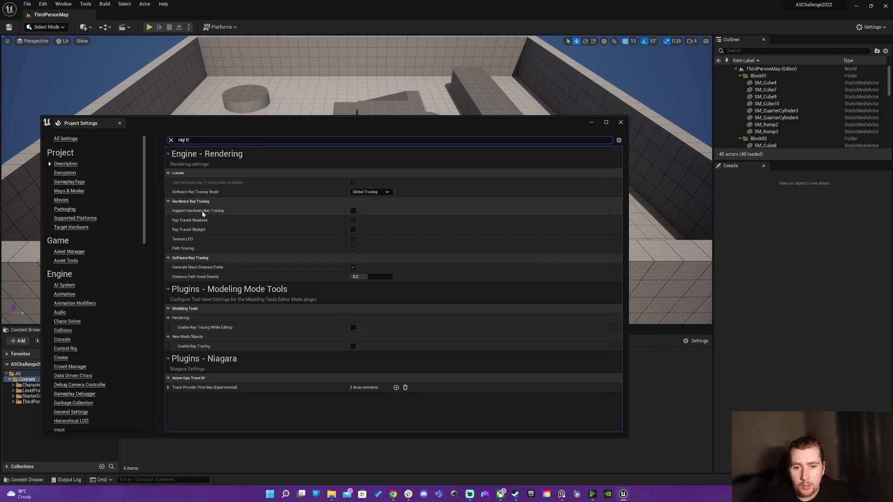
{"action": "left_click", "coordinate": [353, 211]}
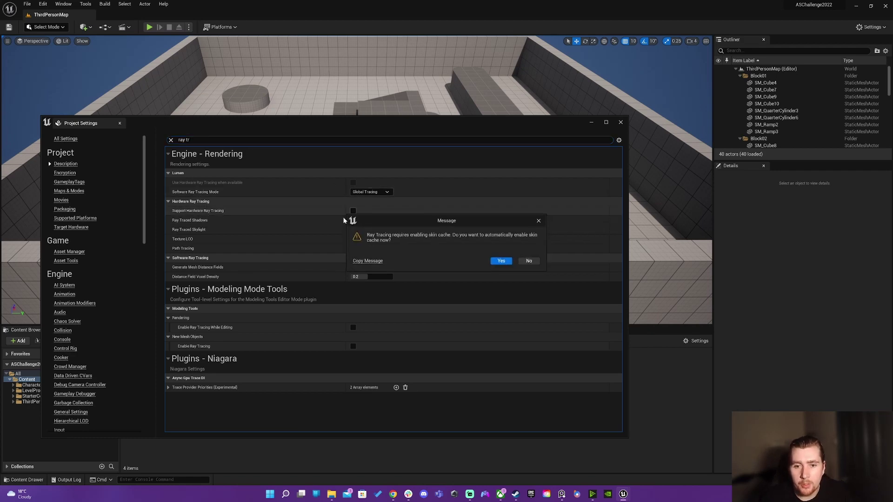
{"action": "left_click", "coordinate": [493, 263]}
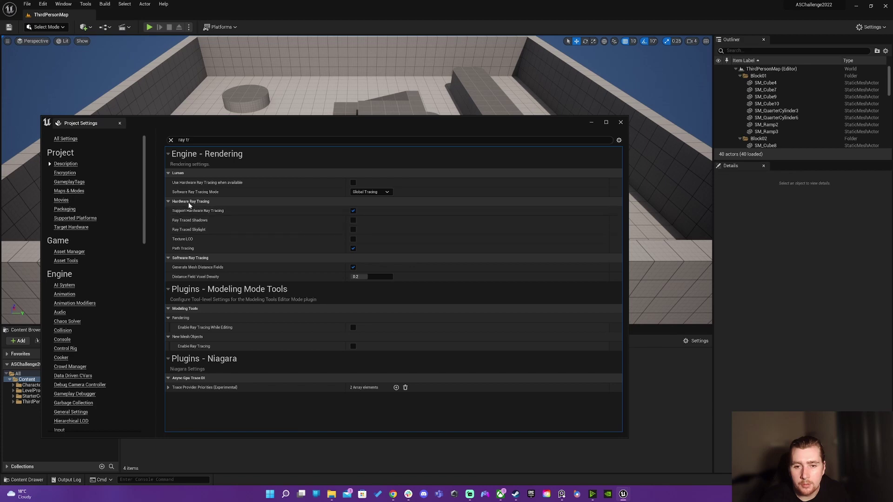
Step: Enable Lumen's Use Hardware Ray Tracing when available option and close the project settings
{"action": "left_click", "coordinate": [363, 192]}
{"action": "left_click", "coordinate": [341, 189]}
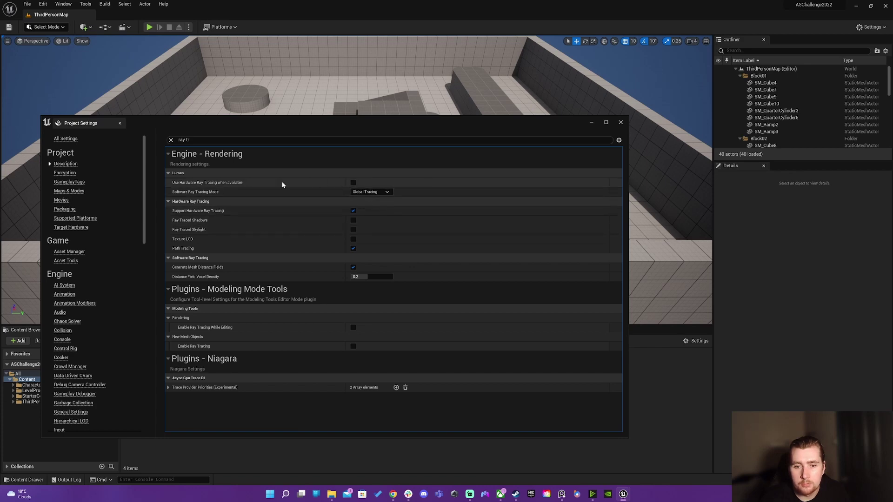
{"action": "left_click", "coordinate": [353, 183]}
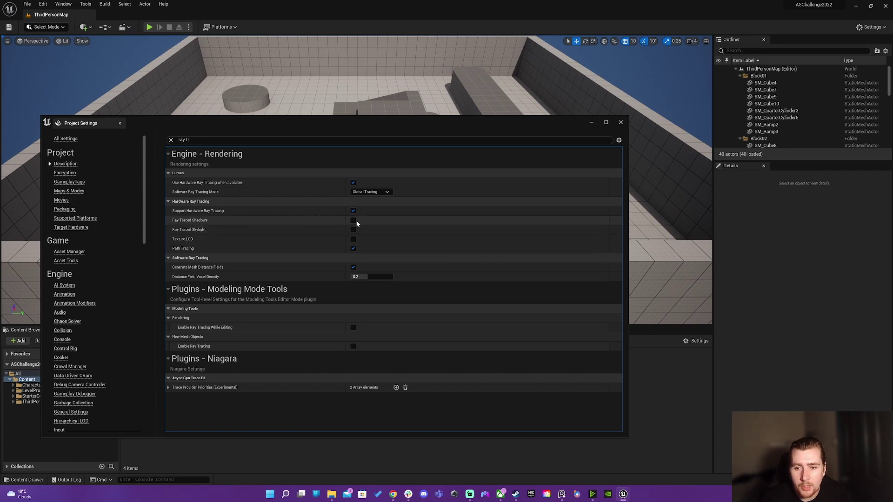
{"action": "mouse_move", "coordinate": [193, 224]}
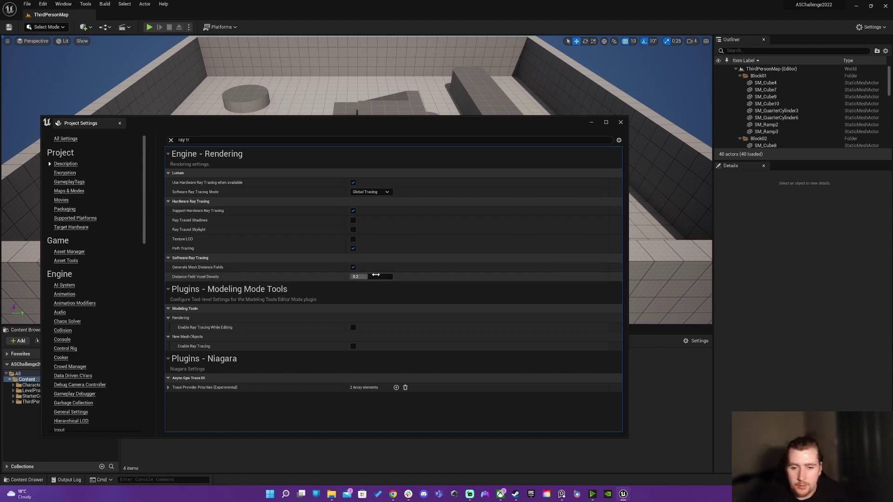
{"action": "left_click", "coordinate": [621, 123]}
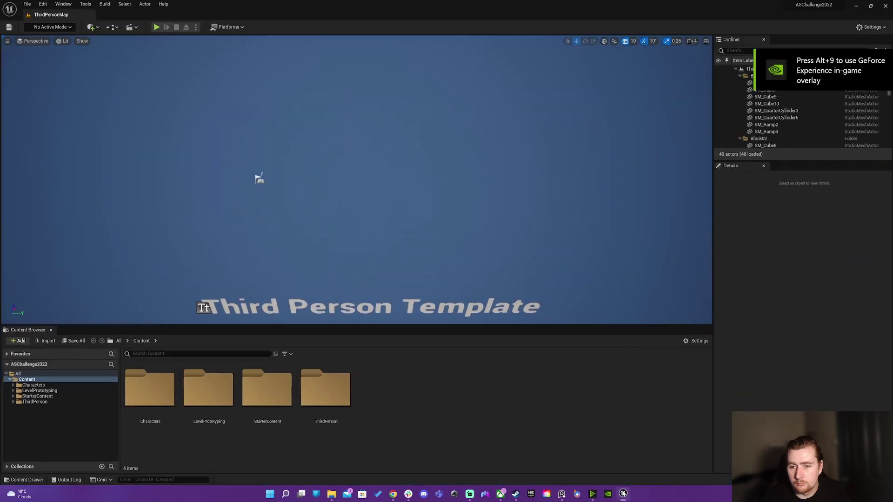
Step: Create a new folder named ASChallenge in the project's Content folder
{"action": "scroll", "coordinate": [455, 259], "scroll_direction": "down", "scroll_amount": 5}
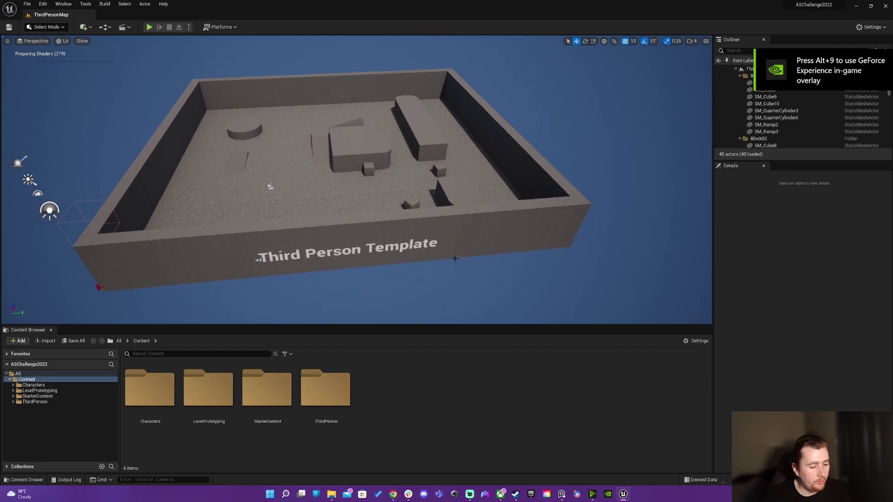
{"action": "scroll", "coordinate": [405, 228], "scroll_direction": "up", "scroll_amount": 2}
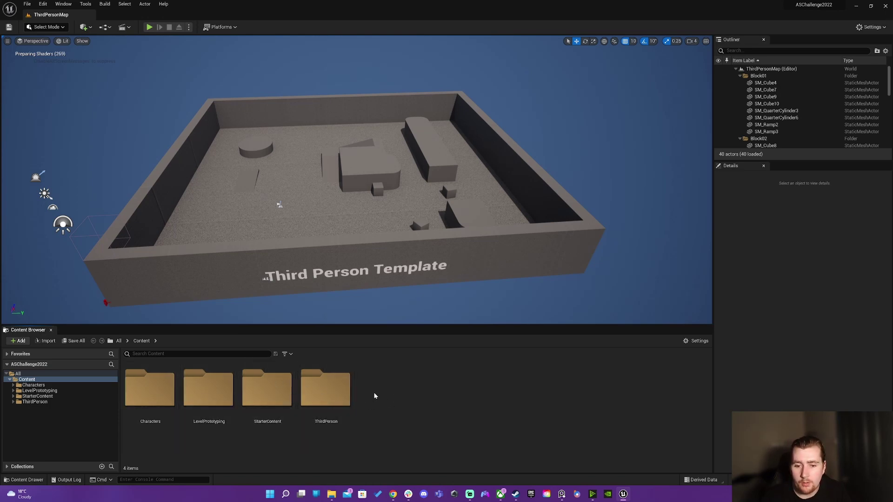
{"action": "right_click", "coordinate": [387, 398]}
{"action": "left_click", "coordinate": [414, 188]}
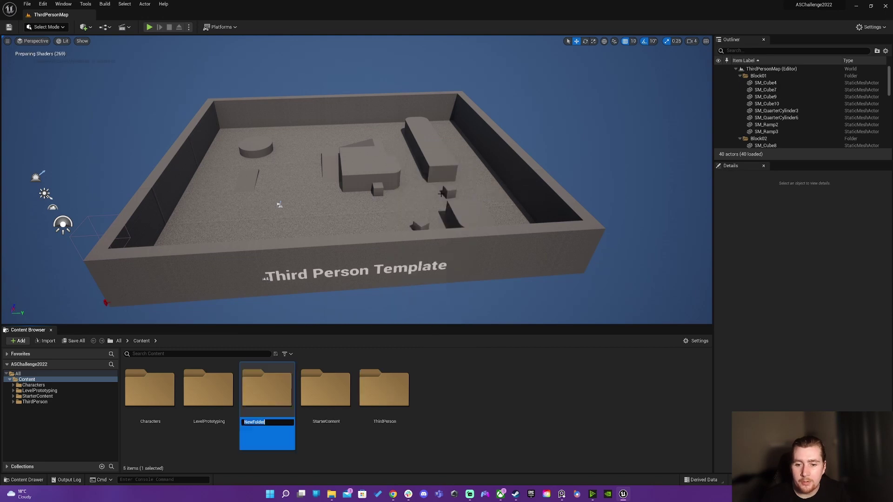
{"action": "type", "text": "Conten"}
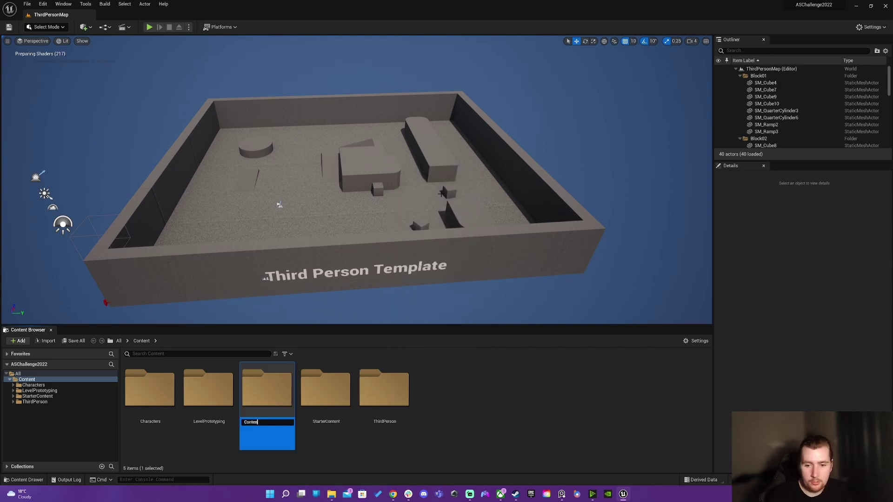
{"action": "key", "text": "BackSpace"}
{"action": "key", "text": "BackSpace"}
{"action": "key", "text": "BackSpace"}
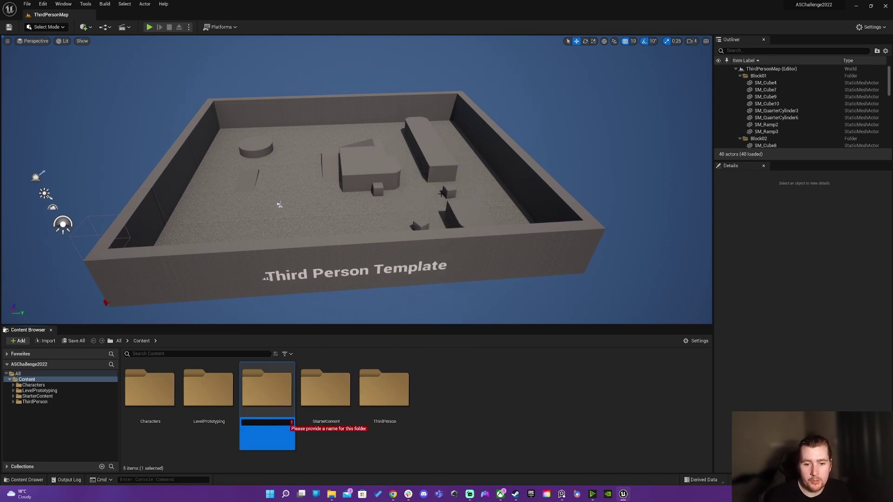
{"action": "type", "text": "ASChallenge"}
{"action": "key", "text": "Return"}
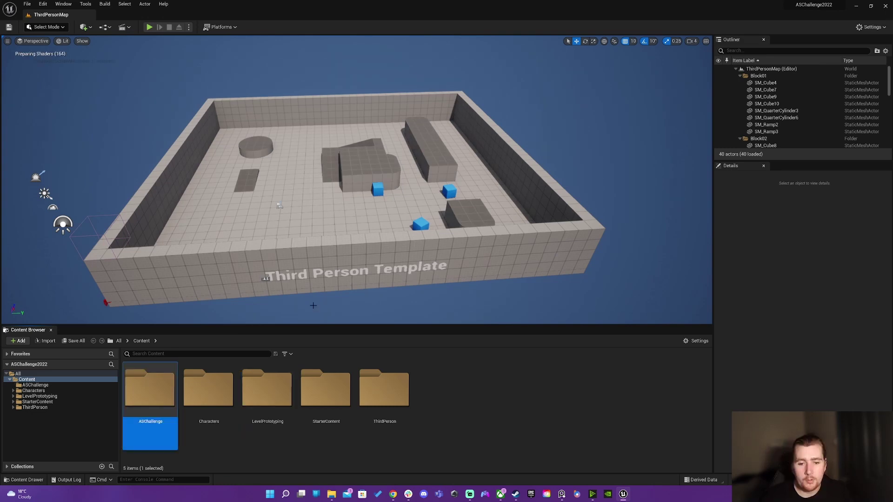
Step: Create a level named Map_Main inside the ASChallenge folder and open it
{"action": "double_click", "coordinate": [161, 398]}
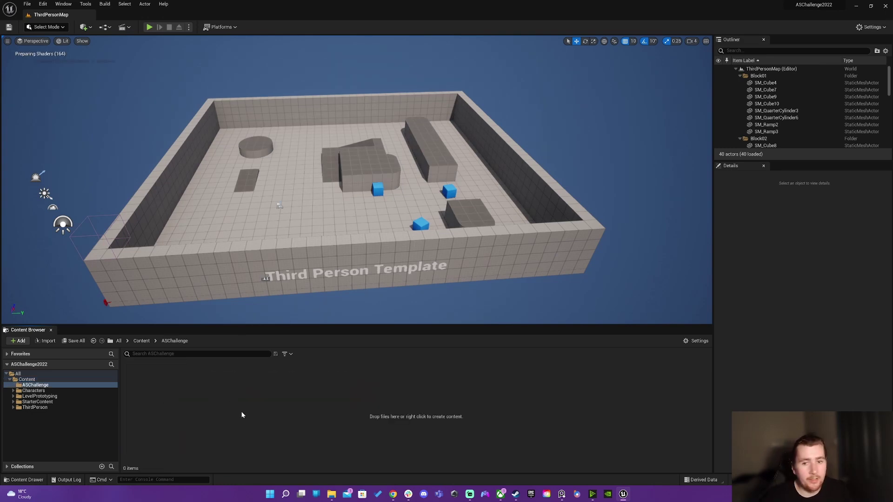
{"action": "right_click", "coordinate": [228, 406]}
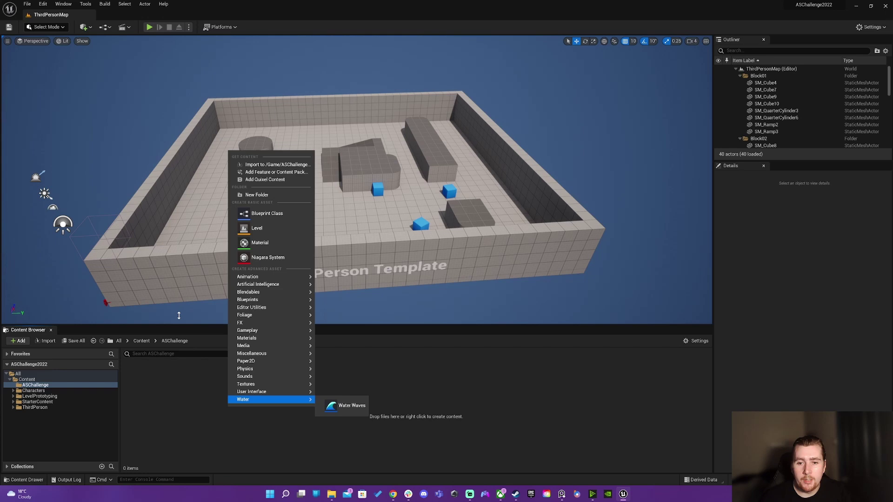
{"action": "left_click", "coordinate": [257, 228]}
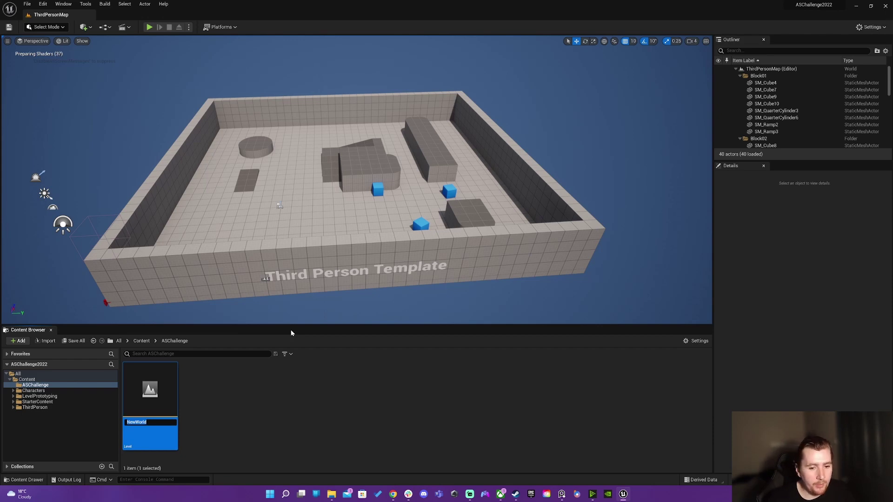
{"action": "type", "text": "M"}
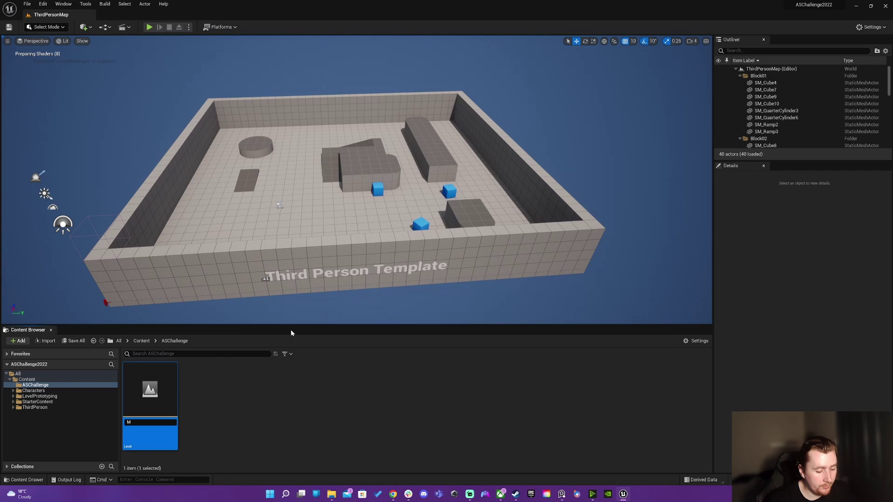
{"action": "type", "text": "ap_Main"}
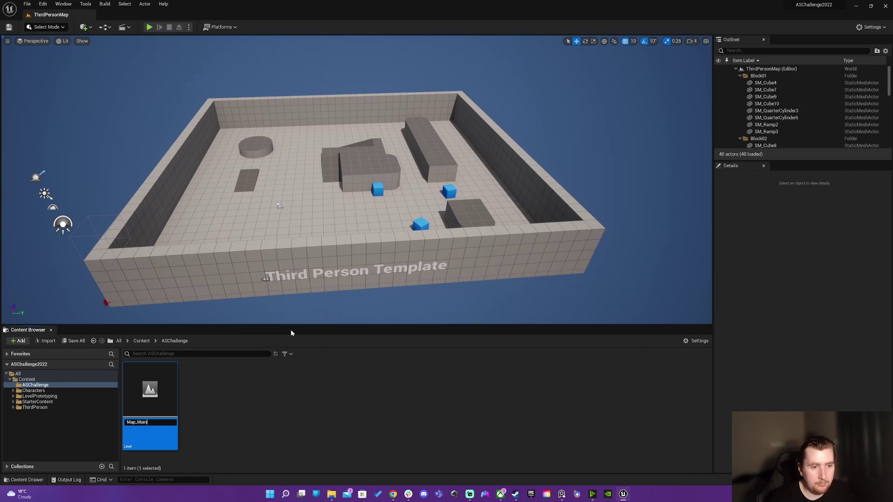
{"action": "key", "text": "Return"}
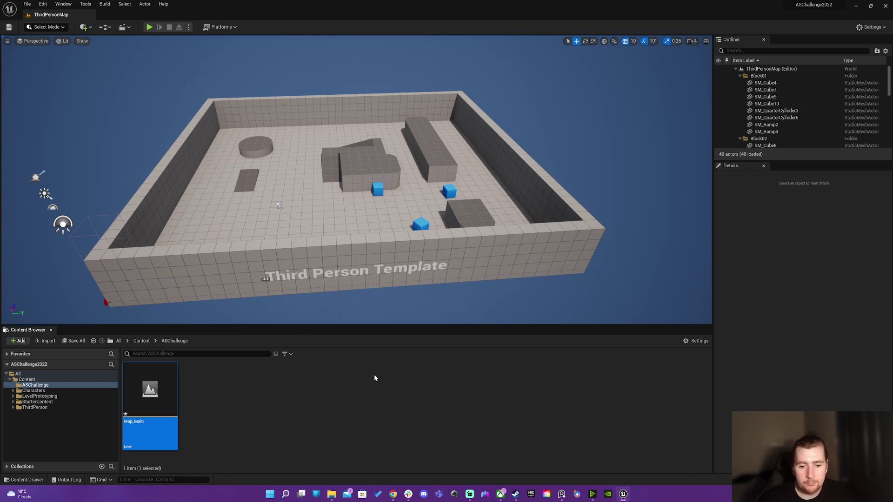
{"action": "double_click", "coordinate": [151, 393]}
{"action": "left_click", "coordinate": [474, 326]}
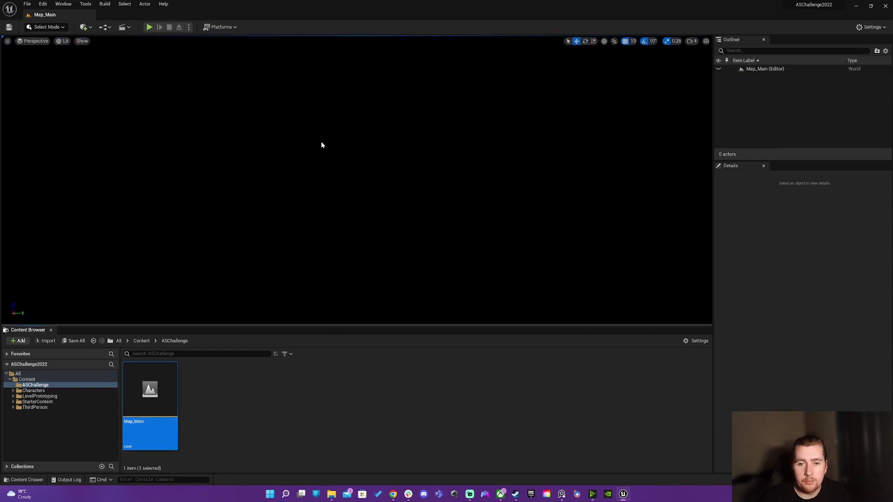
Step: Look through the Mannequins meshes in Characters and the ThirdPerson Maps folder, and return to the ASChallenge folder
{"action": "left_click", "coordinate": [143, 342]}
{"action": "double_click", "coordinate": [190, 408]}
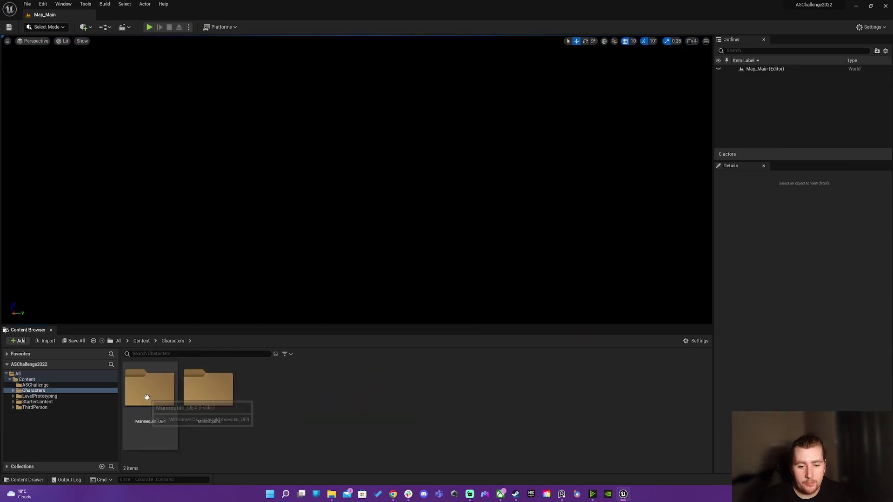
{"action": "double_click", "coordinate": [194, 394]}
{"action": "left_click", "coordinate": [154, 397]}
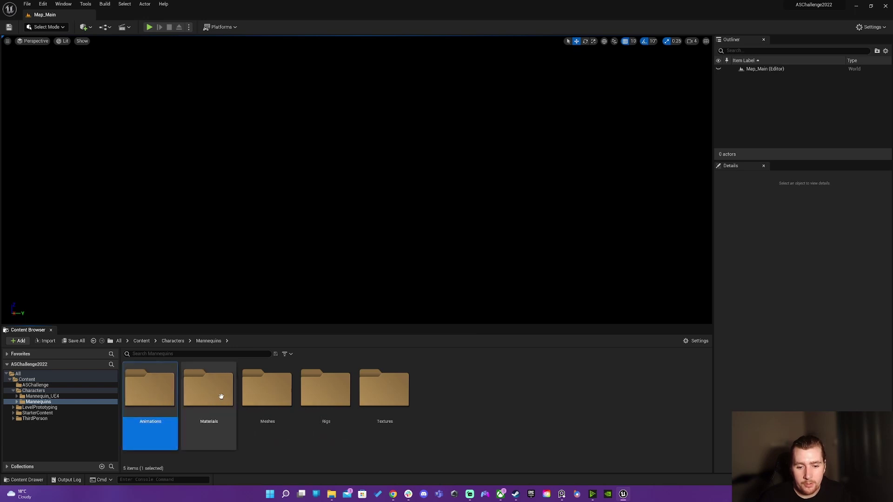
{"action": "double_click", "coordinate": [286, 395]}
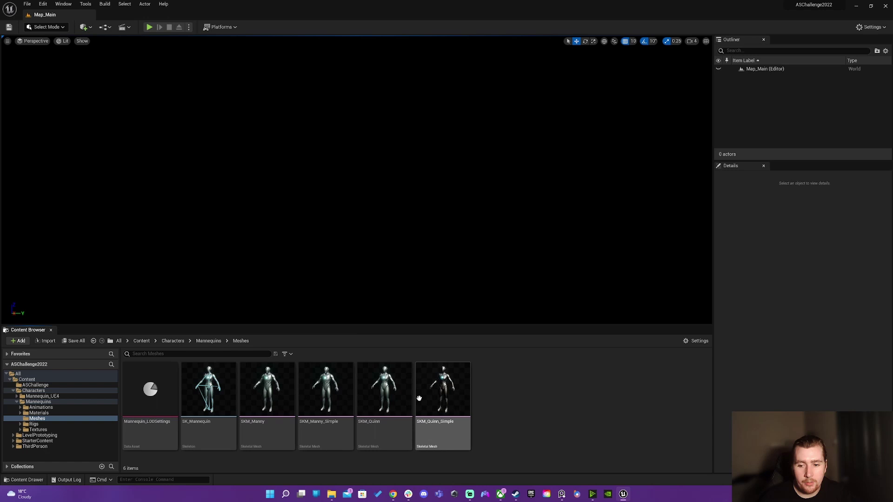
{"action": "left_click", "coordinate": [208, 341]}
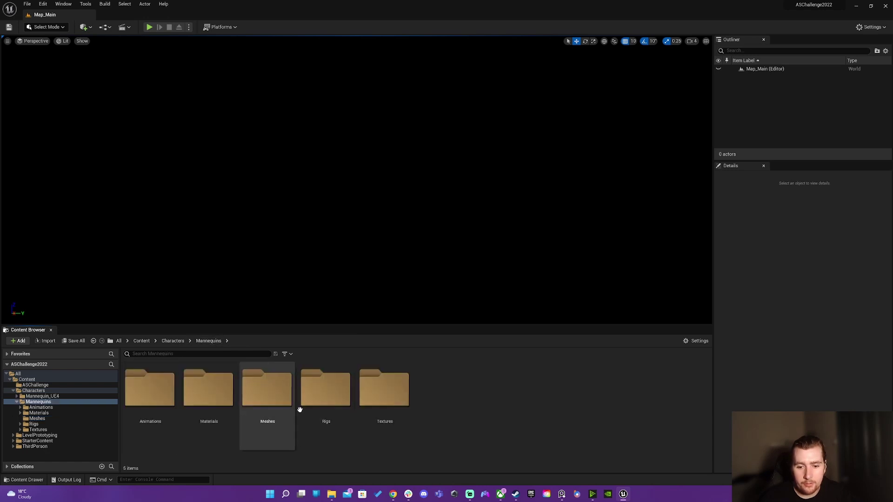
{"action": "left_click", "coordinate": [173, 341]}
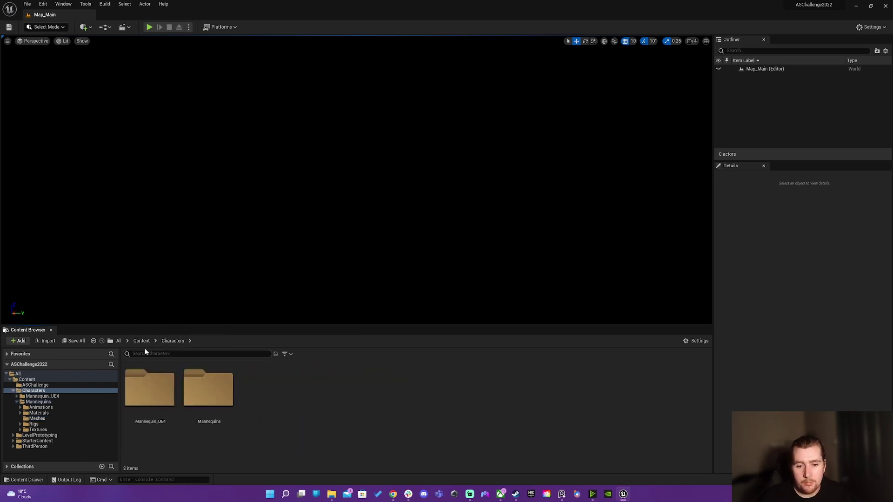
{"action": "left_click", "coordinate": [141, 341]}
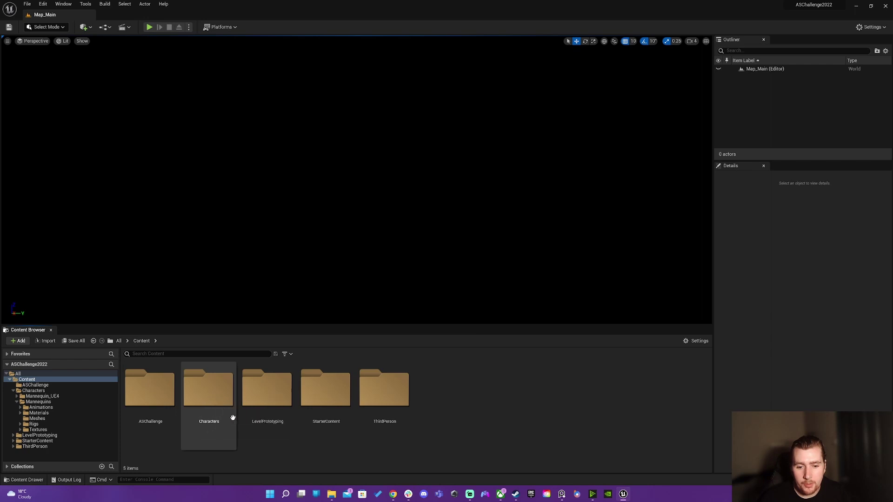
{"action": "double_click", "coordinate": [370, 410]}
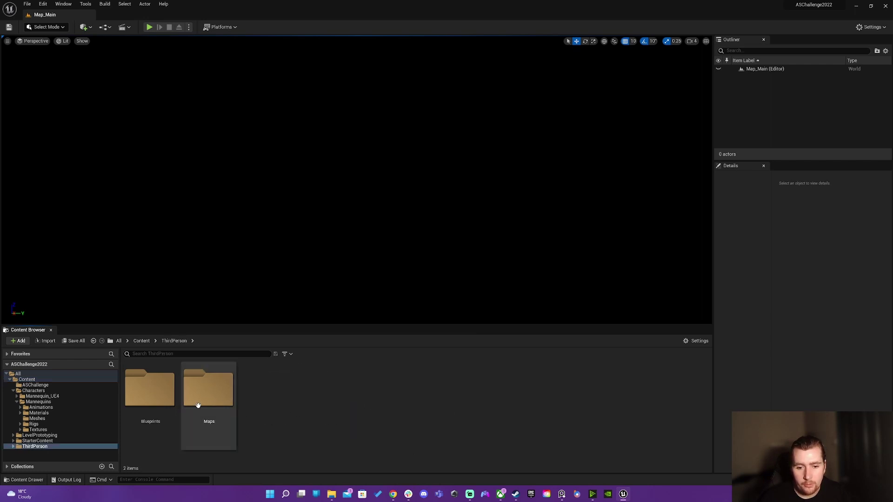
{"action": "double_click", "coordinate": [197, 405]}
{"action": "left_click", "coordinate": [174, 341]}
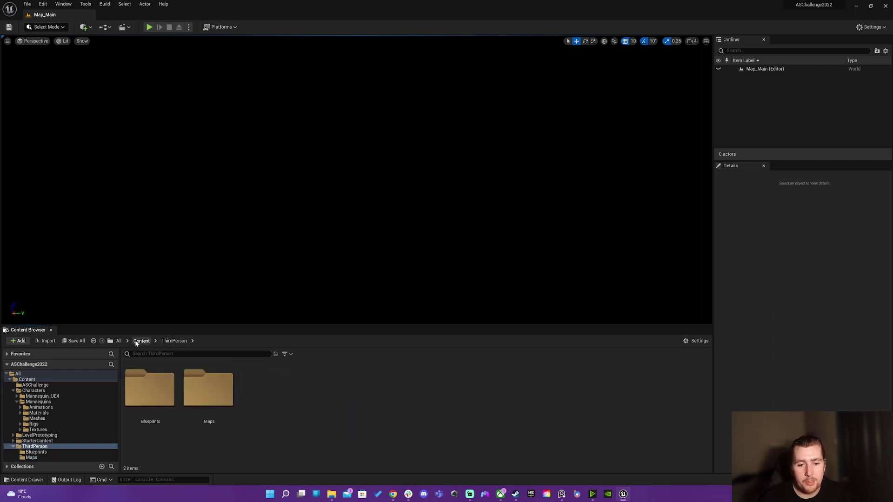
{"action": "left_click", "coordinate": [140, 342]}
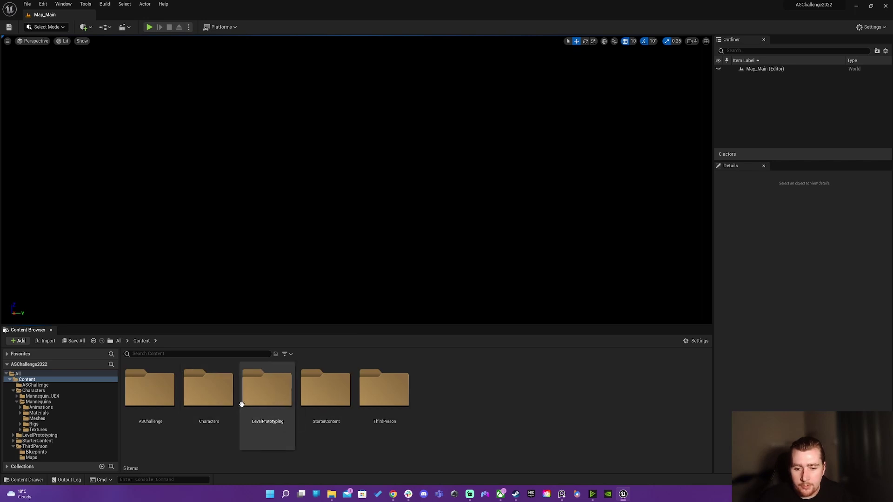
{"action": "double_click", "coordinate": [156, 398]}
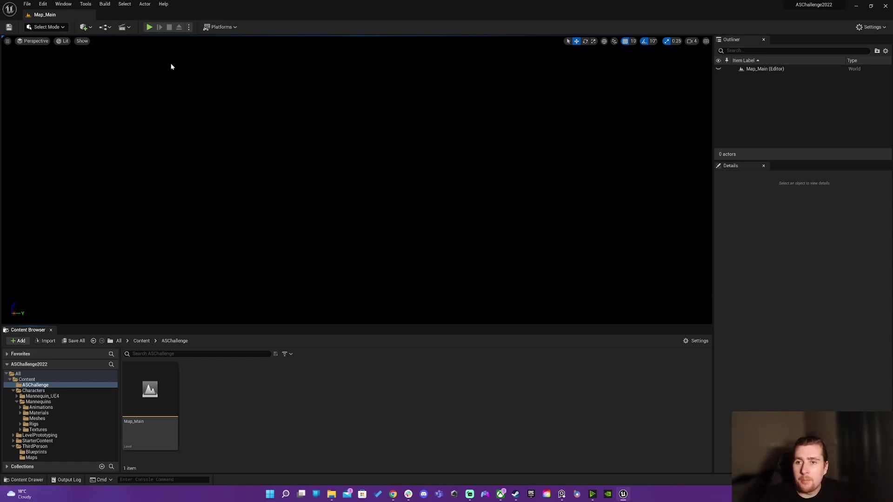
Step: Show the Place Actors panel and dock it as a tab beside the Outliner
{"action": "left_click", "coordinate": [64, 5]}
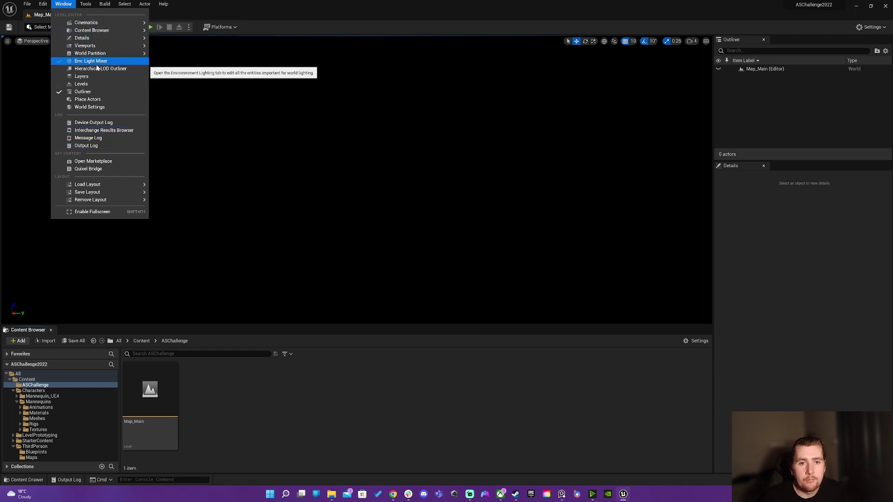
{"action": "left_click", "coordinate": [89, 99]}
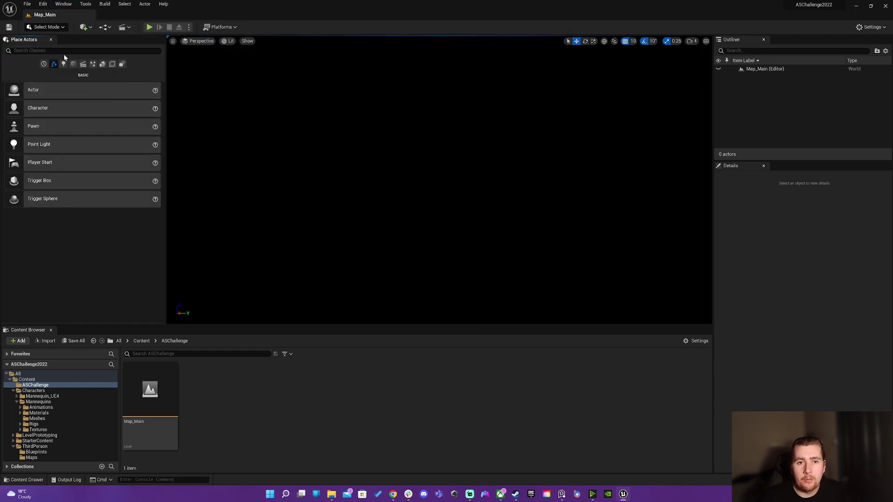
{"action": "left_click_drag", "start_coordinate": [40, 38], "coordinate": [811, 40]}
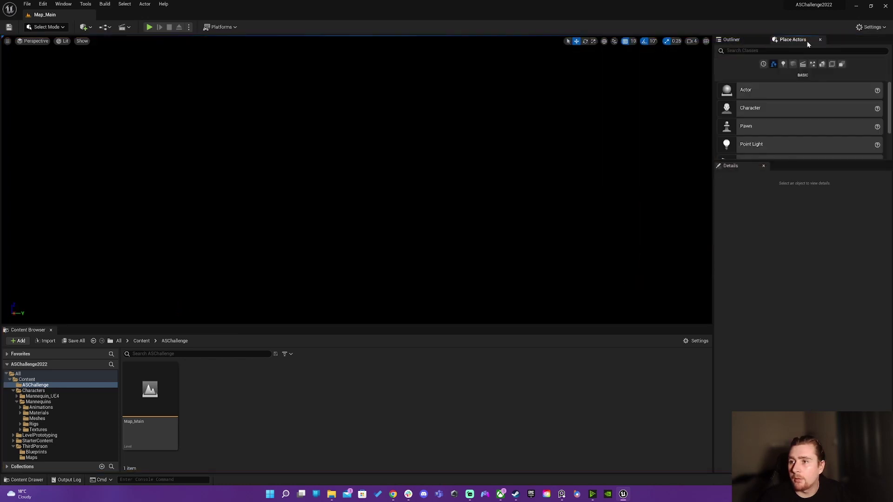
{"action": "scroll", "coordinate": [796, 132], "scroll_direction": "down", "scroll_amount": 2}
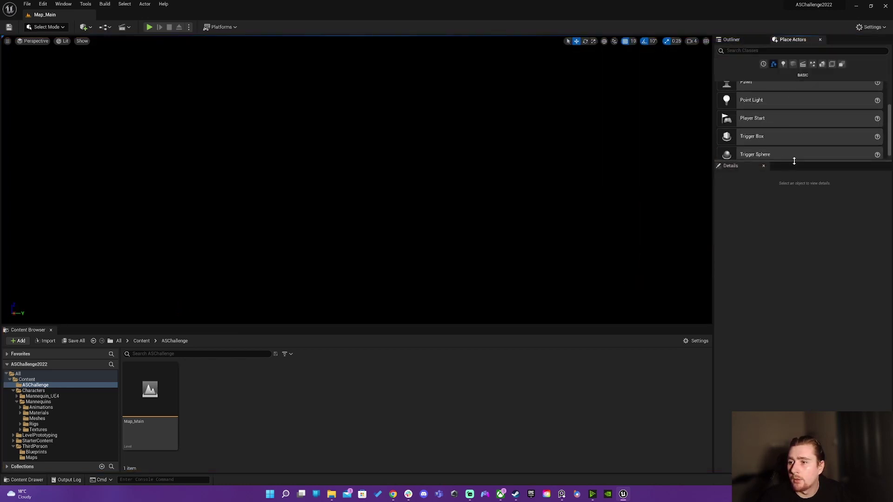
Step: Enlarge the Place Actors list and place a Directional Light and a Sky Light in the level
{"action": "left_click_drag", "start_coordinate": [795, 161], "coordinate": [801, 199]}
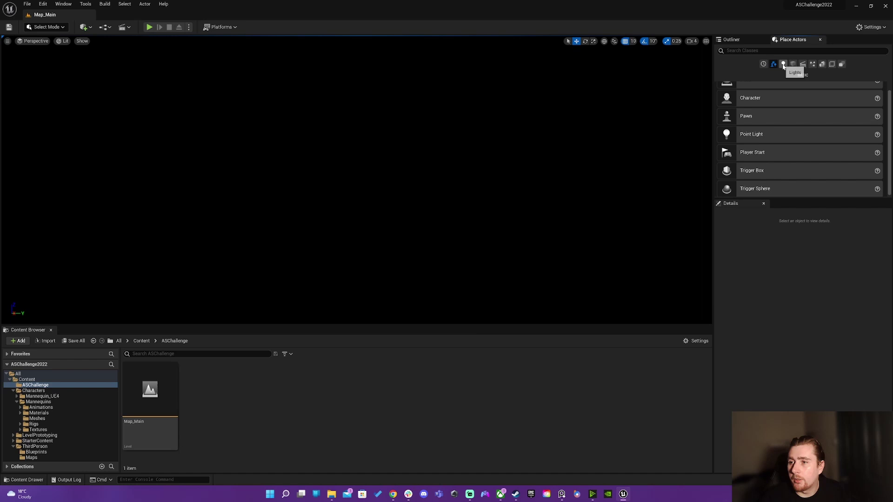
{"action": "left_click", "coordinate": [783, 64]}
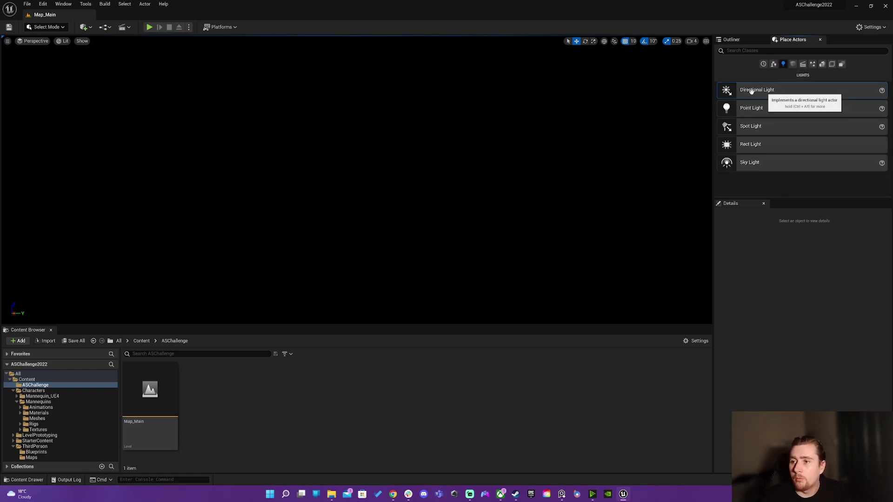
{"action": "left_click_drag", "start_coordinate": [752, 92], "coordinate": [403, 137]}
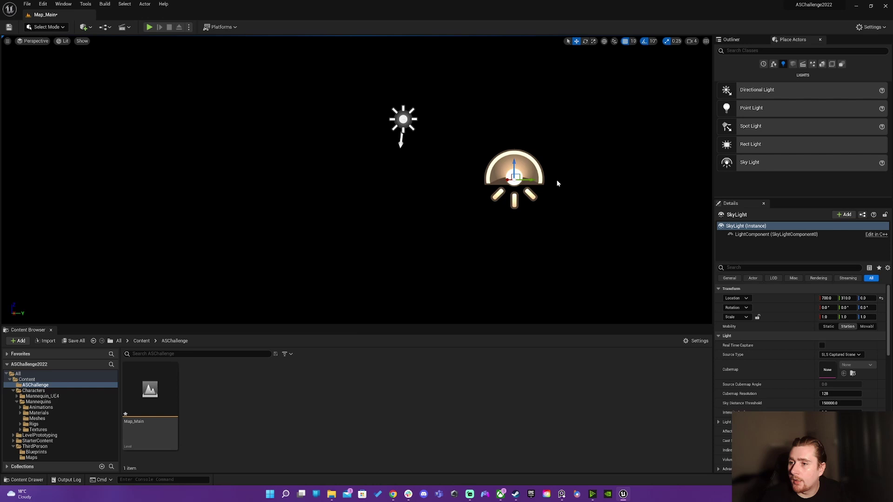
Step: Place a Sky Atmosphere in the level and select it together with the Directional Light and the Sky Light
{"action": "left_click", "coordinate": [813, 65]}
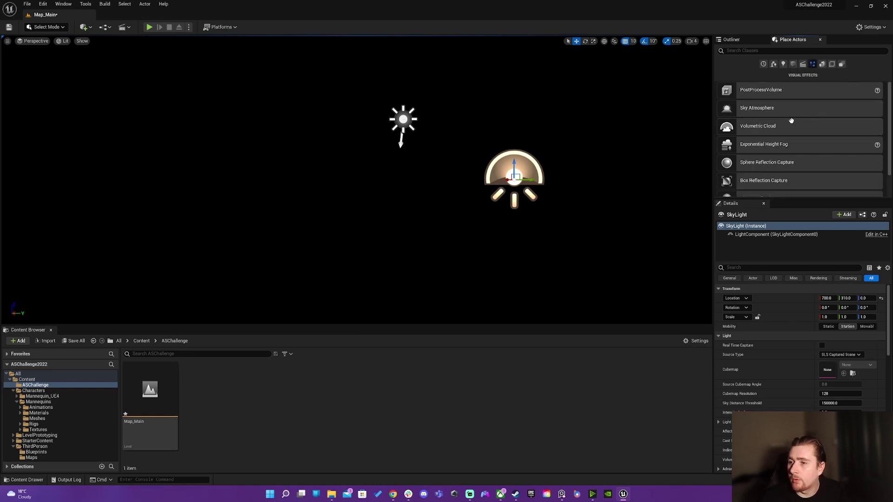
{"action": "left_click_drag", "start_coordinate": [762, 109], "coordinate": [570, 128]}
{"action": "right_click_drag", "start_coordinate": [636, 146], "coordinate": [673, 164]}
{"action": "left_click", "coordinate": [412, 208], "text": "ctrl"}
{"action": "left_click", "coordinate": [357, 179], "text": "ctrl"}
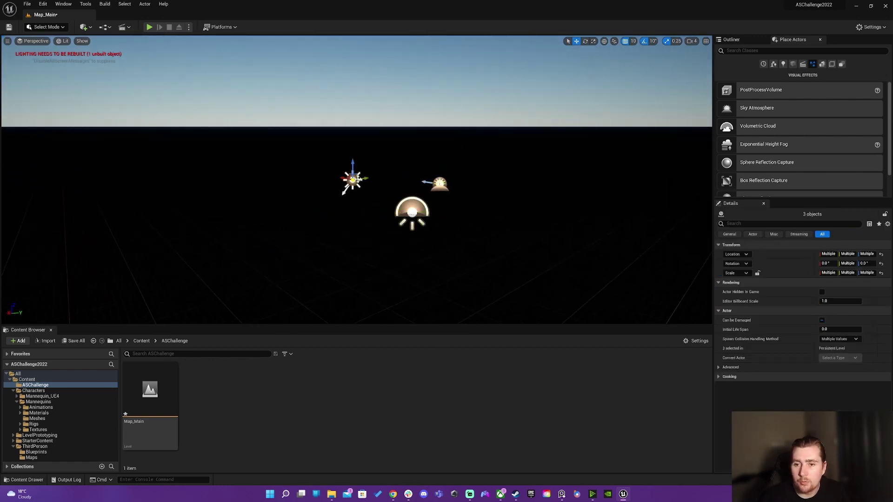
{"action": "right_click_drag", "start_coordinate": [474, 150], "coordinate": [475, 150]}
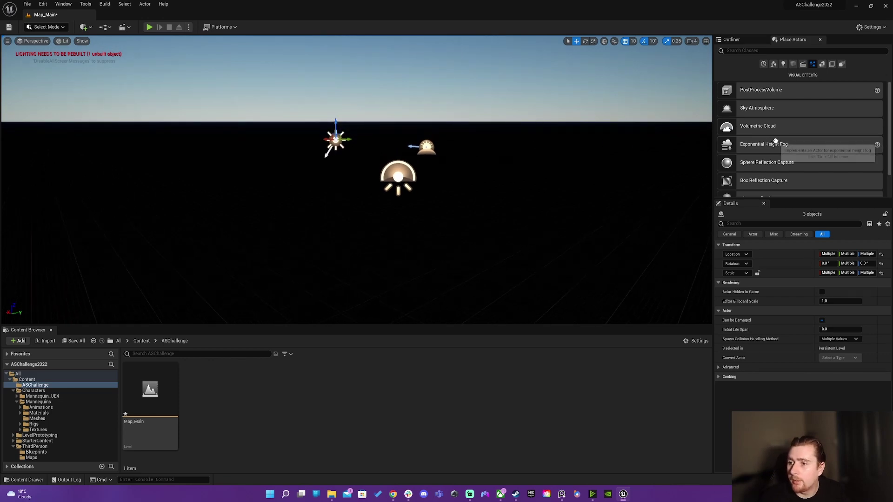
Step: Try out a Volumetric Cloud actor in the sky and delete it from the level
{"action": "left_click_drag", "start_coordinate": [723, 124], "coordinate": [483, 134]}
{"action": "mouse_move", "coordinate": [504, 149]}
{"action": "right_mouse_down"}
{"action": "mouse_move", "coordinate": [456, 84]}
{"action": "mouse_move", "coordinate": [502, 146]}
{"action": "right_mouse_up"}
{"action": "right_click_drag", "start_coordinate": [433, 160], "coordinate": [434, 161]}
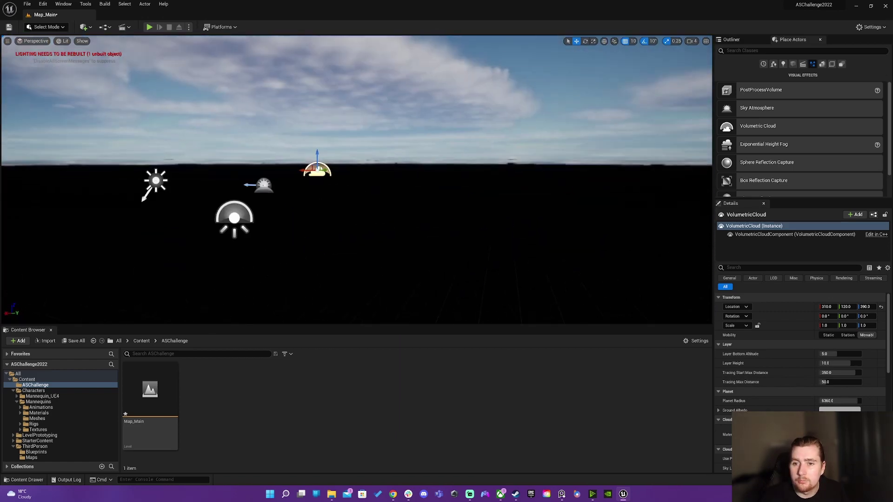
{"action": "key", "text": "Delete"}
{"action": "right_click_drag", "start_coordinate": [355, 149], "coordinate": [355, 150]}
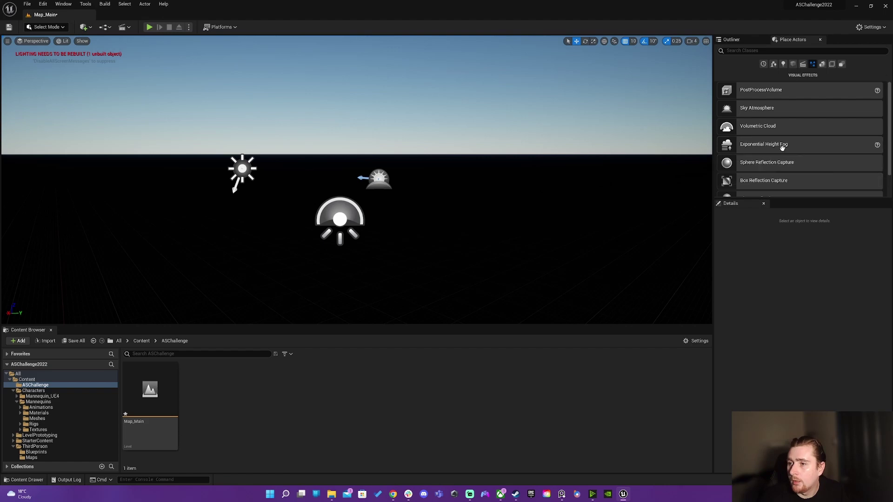
Step: Place a Cube, reset its location to 0, 0, 0 and scale it to about 47.5 in X and Y as a floor
{"action": "scroll", "coordinate": [754, 170], "scroll_direction": "down", "scroll_amount": 1}
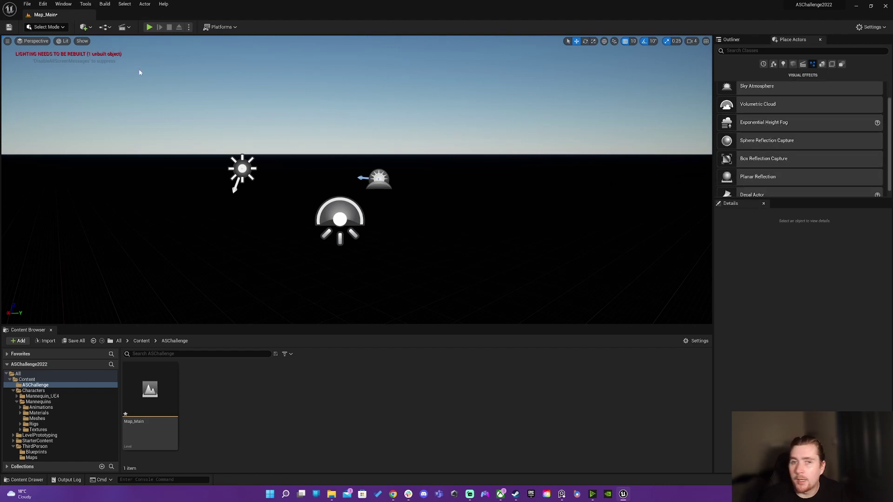
{"action": "left_click", "coordinate": [793, 64]}
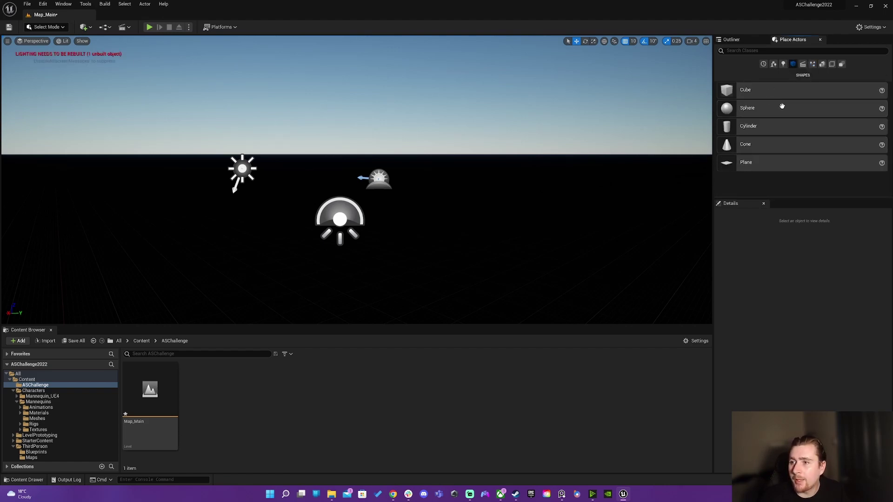
{"action": "left_click_drag", "start_coordinate": [756, 95], "coordinate": [476, 257]}
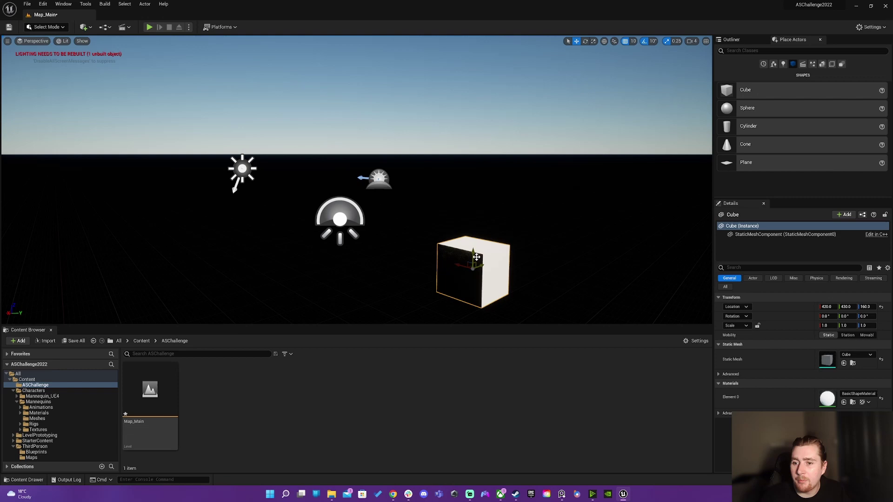
{"action": "left_click", "coordinate": [881, 309]}
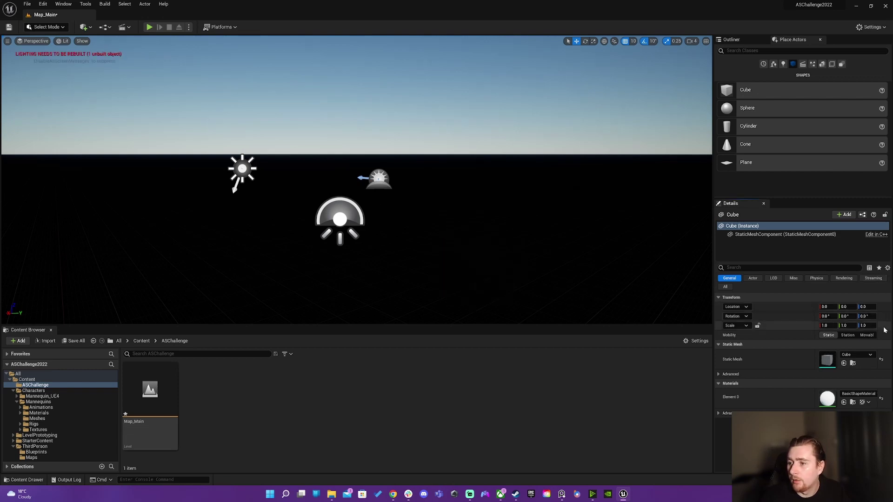
{"action": "key", "text": "f"}
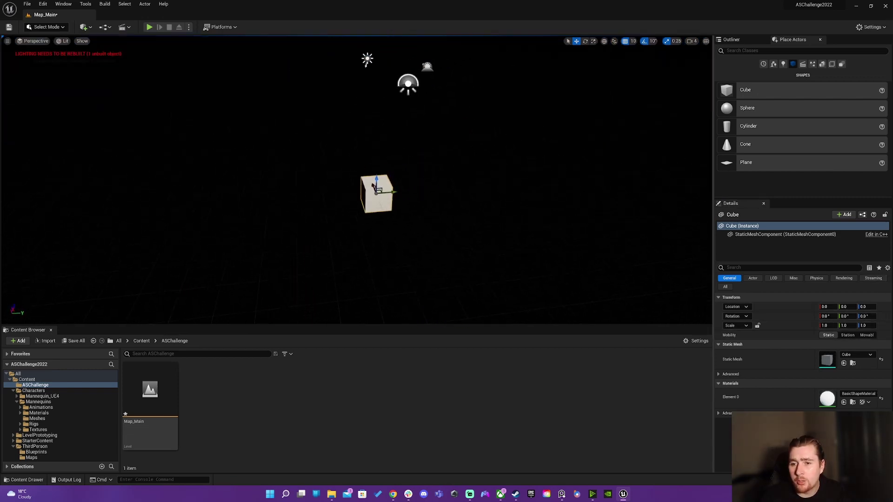
{"action": "key", "text": "r"}
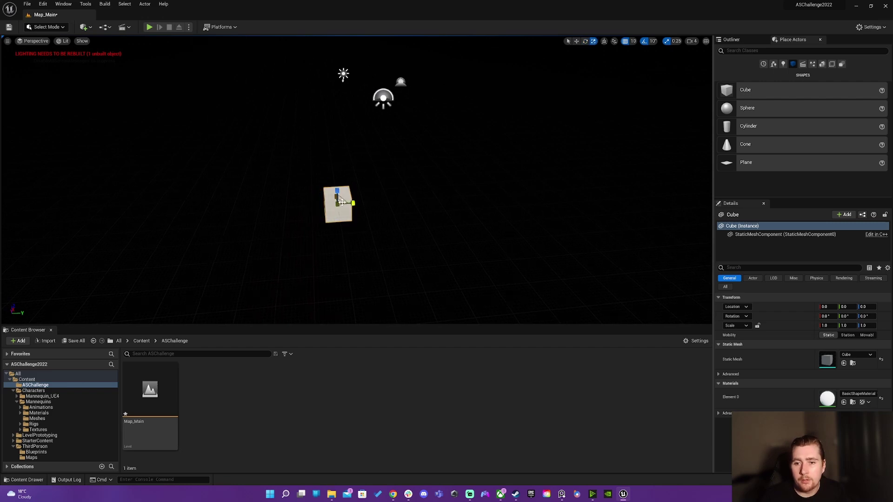
{"action": "left_click_drag", "start_coordinate": [342, 202], "coordinate": [279, 202]}
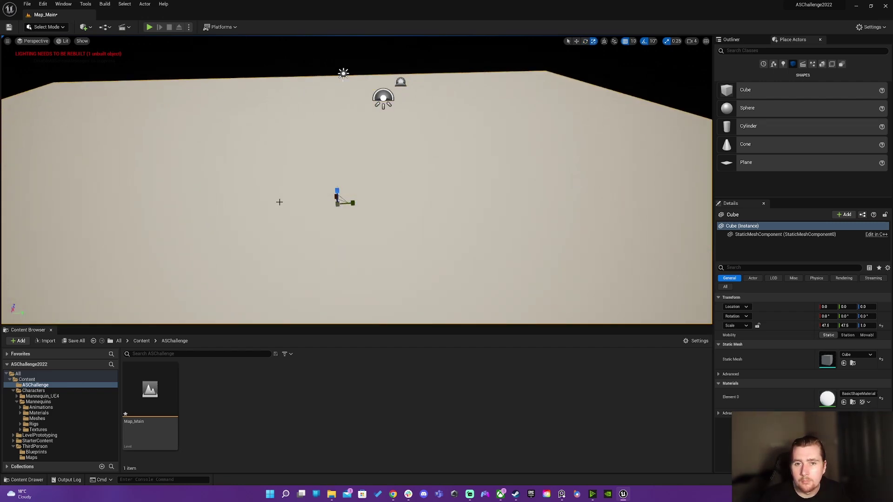
Step: Place a test Sphere on the floor to check its lighting and shadow, and delete it
{"action": "left_click_drag", "start_coordinate": [755, 112], "coordinate": [362, 150]}
{"action": "key", "text": "w"}
{"action": "key", "text": "w"}
{"action": "right_click_drag", "start_coordinate": [361, 151], "coordinate": [532, 223]}
{"action": "key", "text": "Escape"}
{"action": "key", "text": "w"}
{"action": "key", "text": "s"}
{"action": "left_click", "coordinate": [483, 187]}
{"action": "right_click_drag", "start_coordinate": [482, 187], "coordinate": [481, 142]}
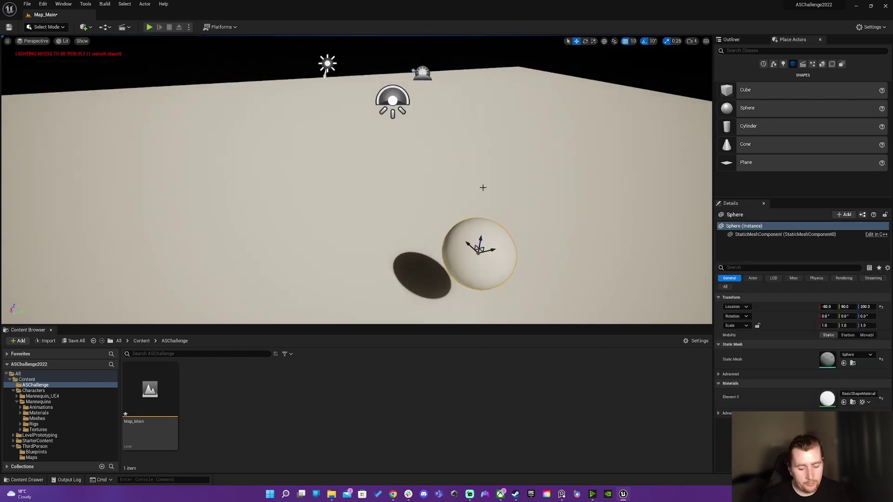
{"action": "key", "text": "Delete"}
{"action": "right_click_drag", "start_coordinate": [464, 90], "coordinate": [464, 77]}
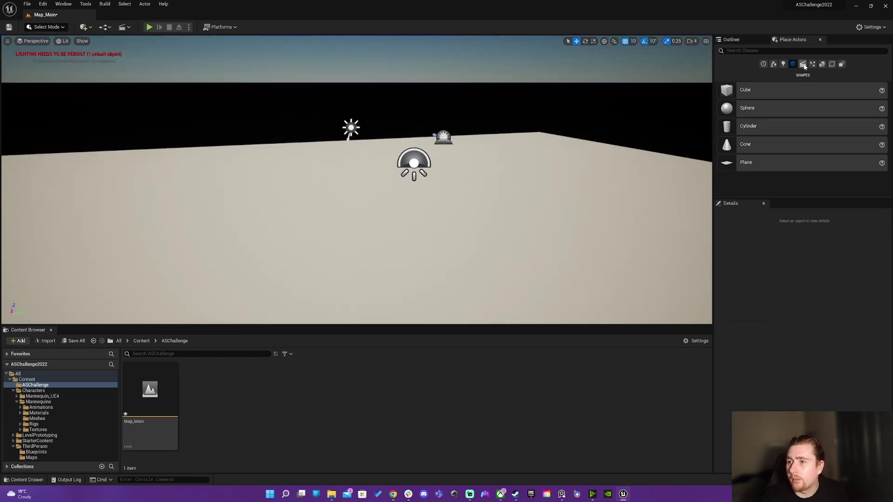
Step: Search the placeable actors for "pos" and place a PostProcessVolume above the floor
{"action": "left_click", "coordinate": [832, 64]}
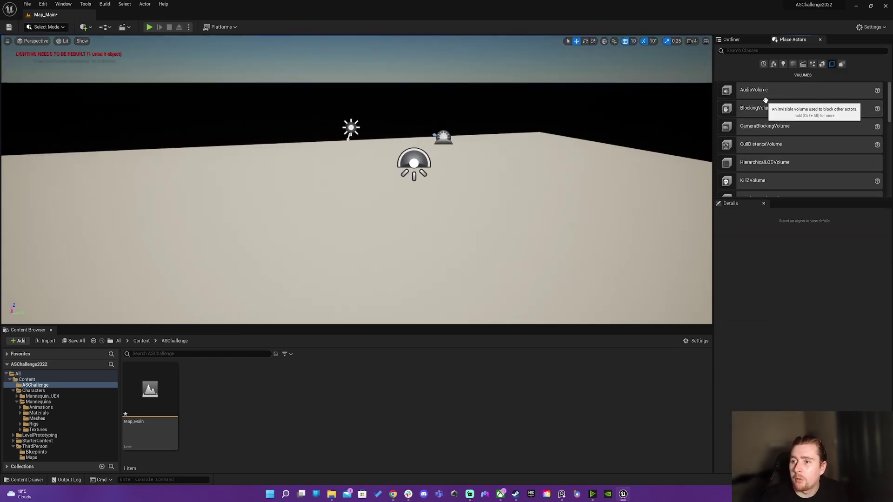
{"action": "left_click", "coordinate": [769, 50]}
{"action": "type", "text": "pos"}
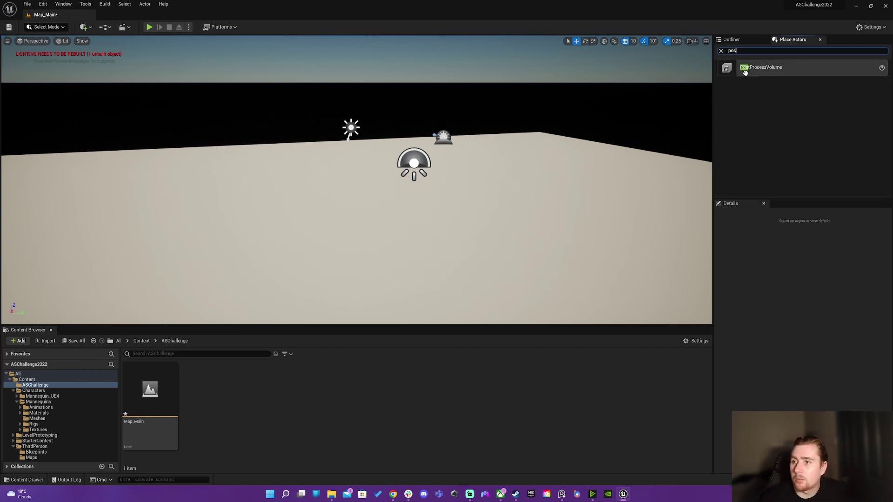
{"action": "left_click_drag", "start_coordinate": [761, 68], "coordinate": [319, 213]}
Step: Enable Infinite Extent (Unbound) in the PostProcessVolume's Post Process Volume Settings
{"action": "scroll", "coordinate": [777, 353], "scroll_direction": "down", "scroll_amount": 5}
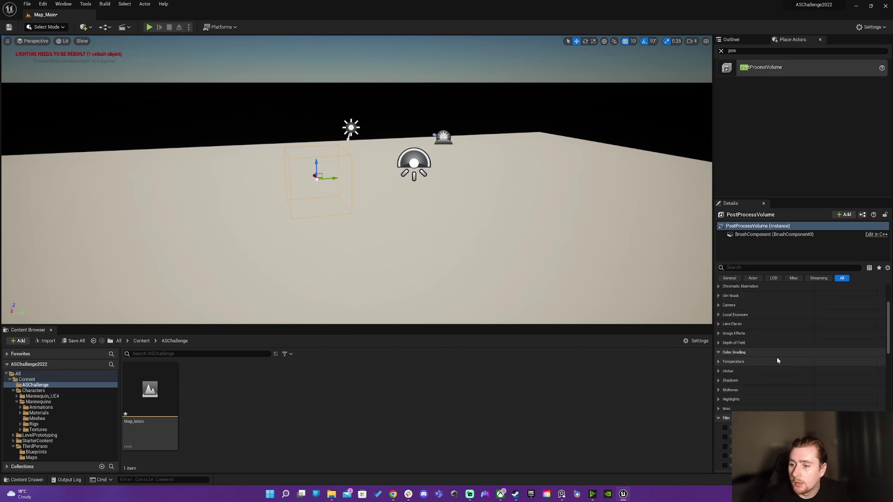
{"action": "scroll", "coordinate": [754, 348], "scroll_direction": "down", "scroll_amount": 3}
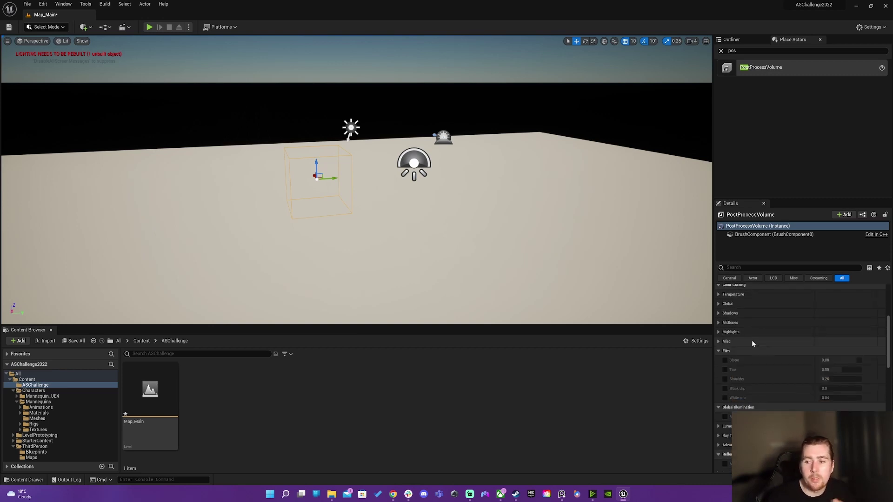
{"action": "scroll", "coordinate": [742, 337], "scroll_direction": "down", "scroll_amount": 2}
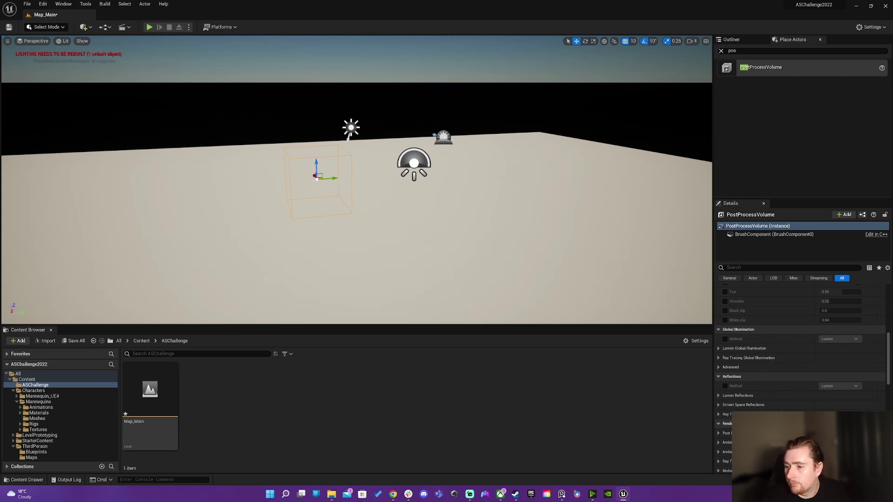
{"action": "scroll", "coordinate": [762, 381], "scroll_direction": "down", "scroll_amount": 6}
{"action": "scroll", "coordinate": [756, 384], "scroll_direction": "down", "scroll_amount": 5}
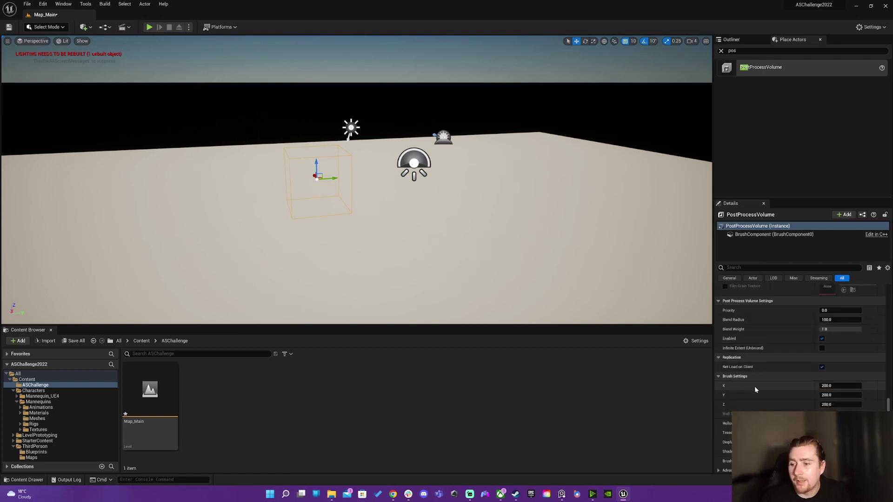
{"action": "left_click", "coordinate": [823, 349]}
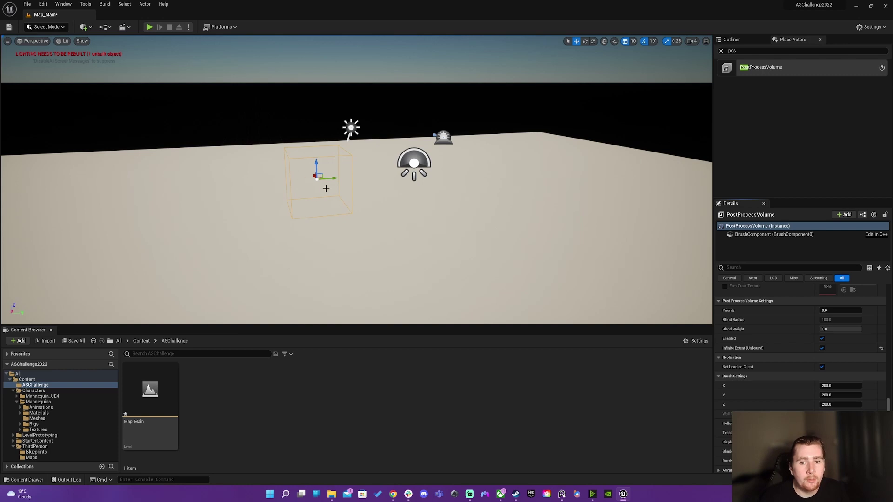
{"action": "mouse_move", "coordinate": [344, 171]}
{"action": "right_mouse_down"}
{"action": "mouse_move", "coordinate": [330, 172]}
{"action": "mouse_move", "coordinate": [358, 166]}
{"action": "right_mouse_up"}
{"action": "key", "text": "w"}
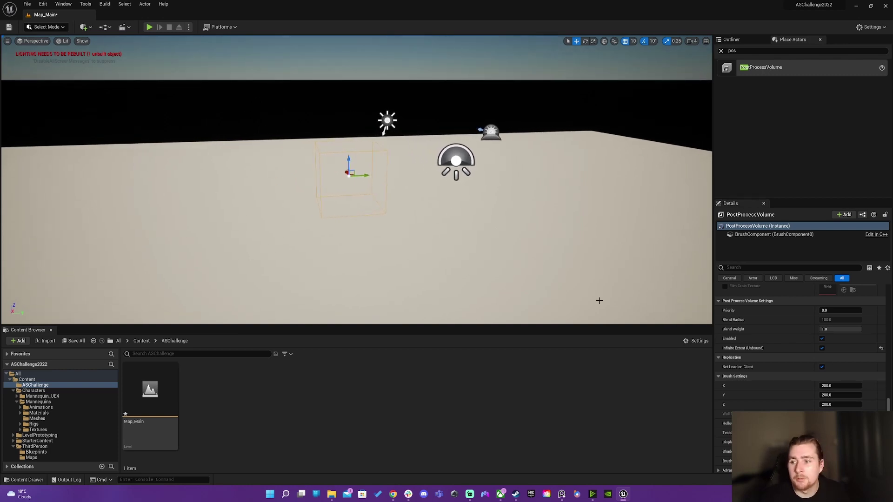
Step: Enable the Min Brightness and Max Brightness overrides in the PostProcessVolume's Exposure settings
{"action": "scroll", "coordinate": [759, 381], "scroll_direction": "up", "scroll_amount": 5}
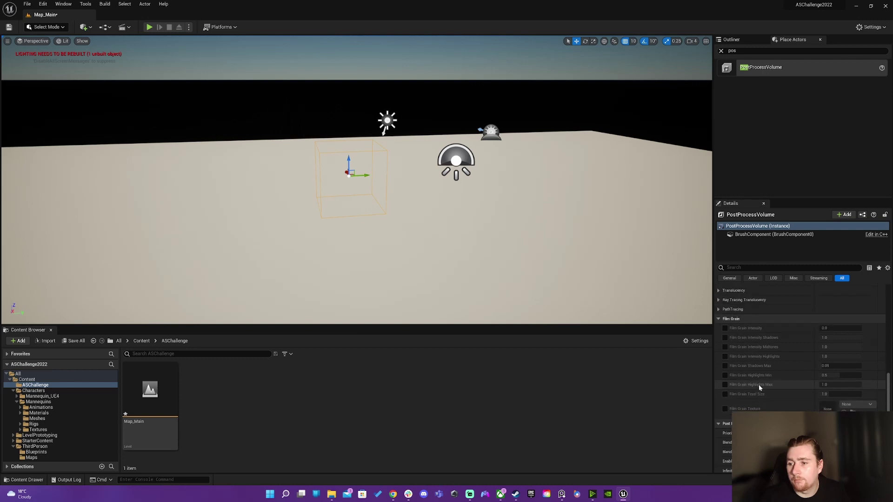
{"action": "scroll", "coordinate": [759, 385], "scroll_direction": "up", "scroll_amount": 5}
{"action": "scroll", "coordinate": [761, 375], "scroll_direction": "up", "scroll_amount": 3}
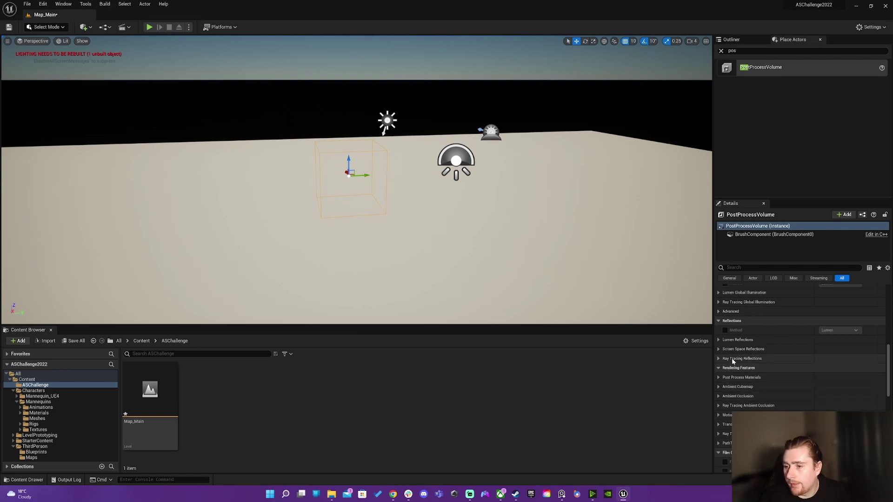
{"action": "scroll", "coordinate": [733, 359], "scroll_direction": "up", "scroll_amount": 8}
{"action": "scroll", "coordinate": [751, 370], "scroll_direction": "up", "scroll_amount": 5}
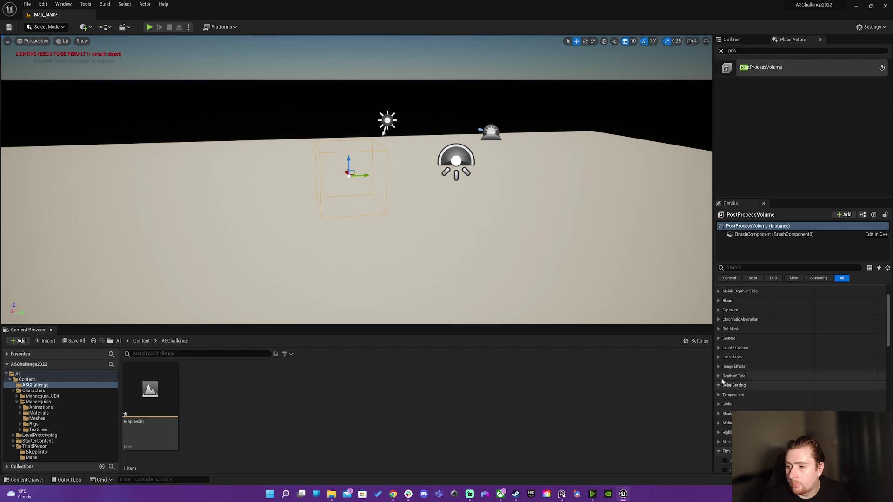
{"action": "scroll", "coordinate": [725, 377], "scroll_direction": "up", "scroll_amount": 3}
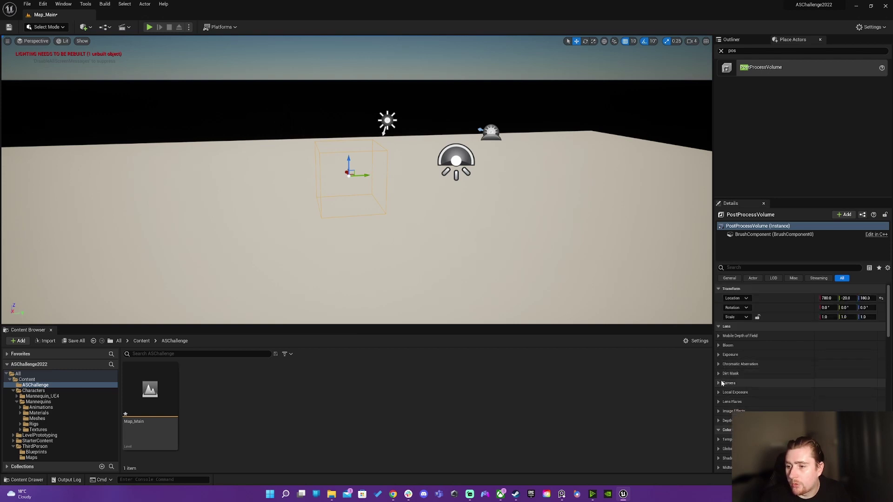
{"action": "left_click", "coordinate": [719, 354]}
{"action": "scroll", "coordinate": [747, 353], "scroll_direction": "down", "scroll_amount": 4}
{"action": "left_click", "coordinate": [730, 366]}
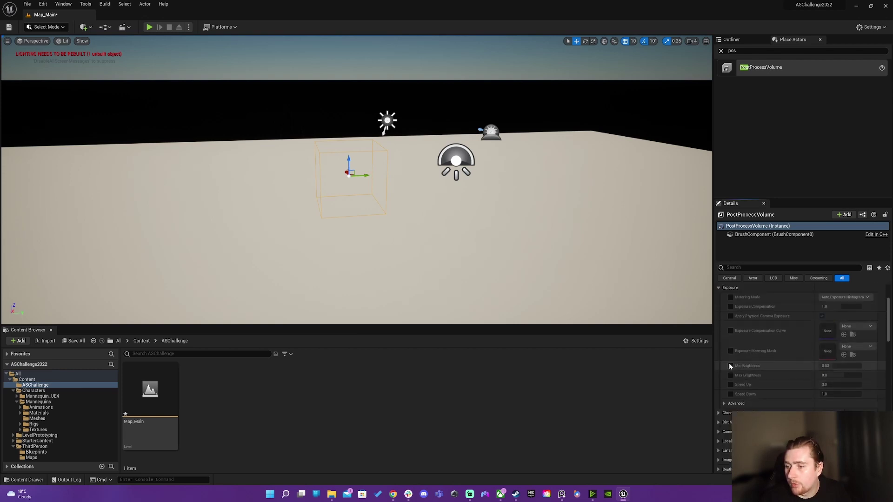
{"action": "left_click", "coordinate": [730, 375]}
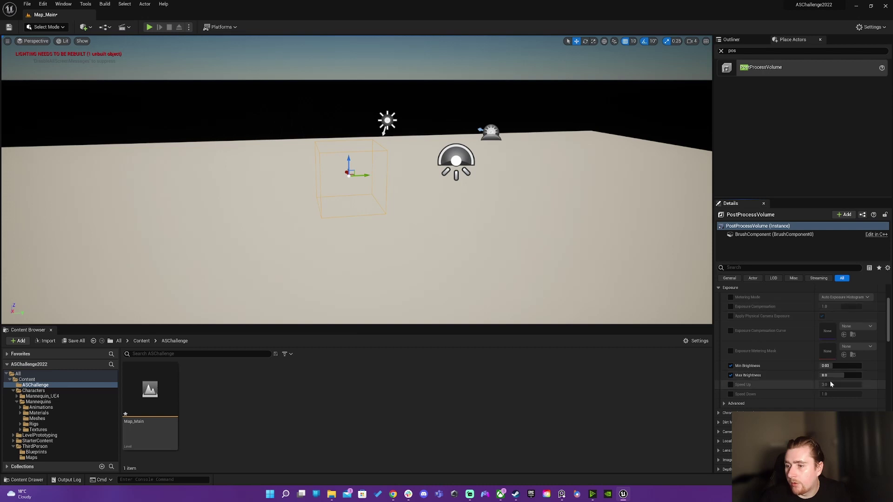
Step: Set the PostProcessVolume's Min Brightness and Max Brightness to 1
{"action": "left_click", "coordinate": [835, 366]}
{"action": "type", "text": "1"}
{"action": "left_click", "coordinate": [844, 376]}
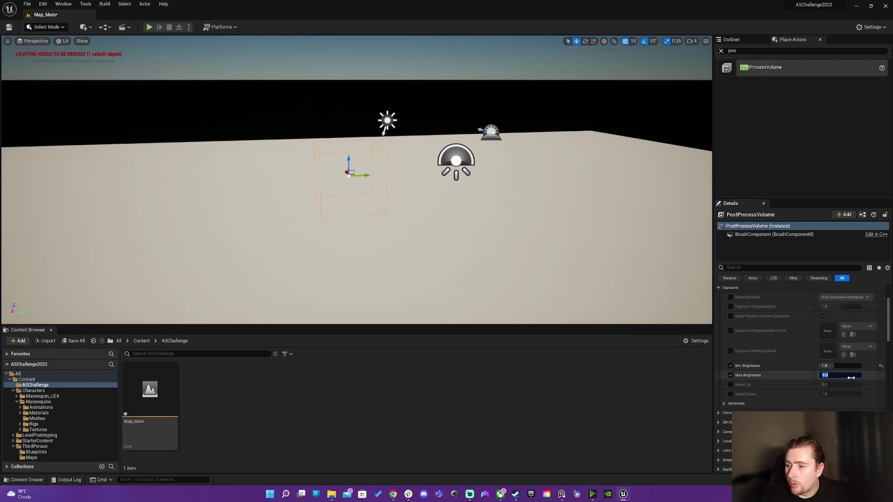
{"action": "type", "text": "1"}
{"action": "key", "text": "Return"}
Step: Set the PostProcessVolume's Max Brightness and Min Brightness to 0, and enable Exposure Compensation with a value of 0
{"action": "left_click", "coordinate": [847, 376]}
{"action": "type", "text": "0"}
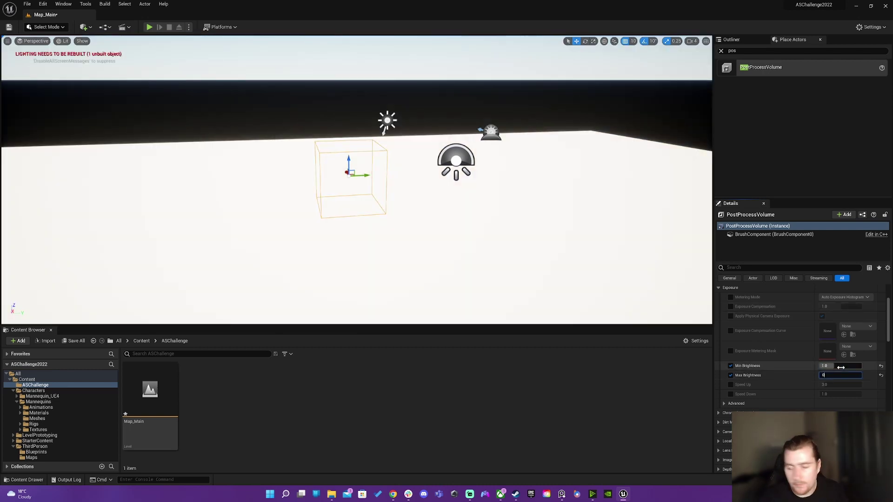
{"action": "left_click", "coordinate": [838, 366]}
{"action": "type", "text": "0"}
{"action": "left_click", "coordinate": [861, 366]}
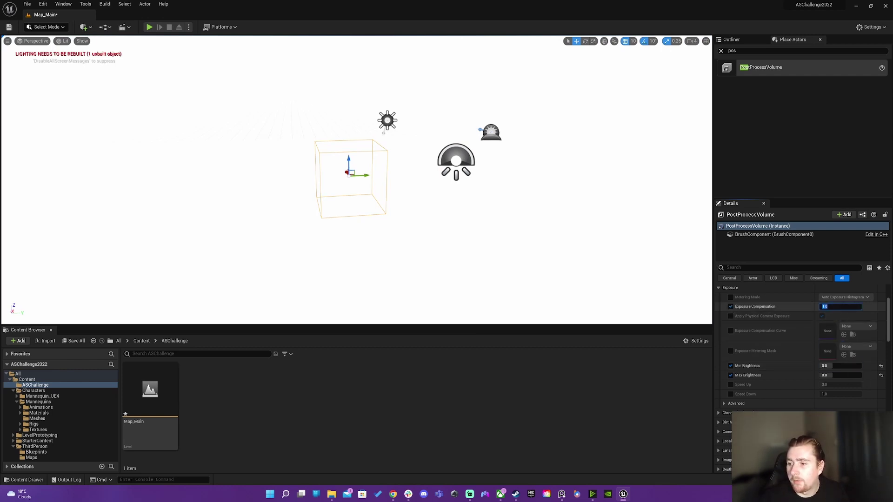
{"action": "type", "text": "0"}
{"action": "key", "text": "Return"}
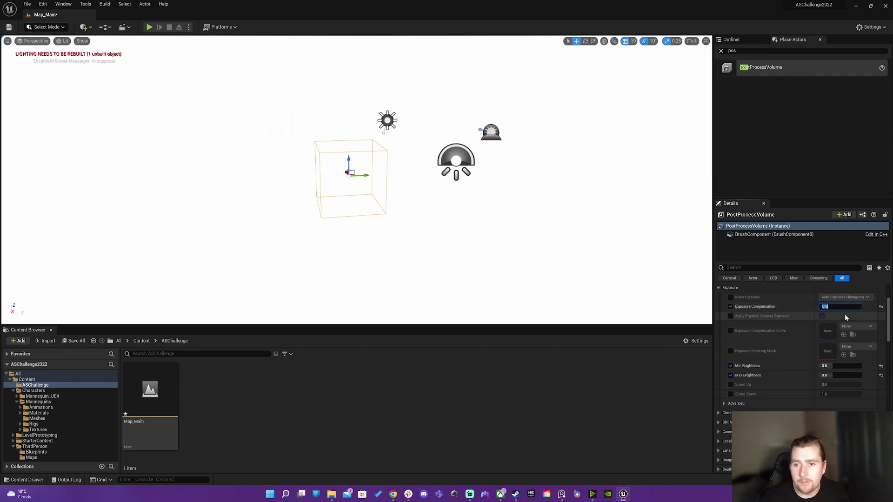
Step: Set the PostProcessVolume's Min Brightness and Max Brightness both to 1
{"action": "left_click", "coordinate": [843, 367]}
{"action": "type", "text": "1"}
{"action": "key", "text": "Return"}
{"action": "left_click", "coordinate": [849, 376]}
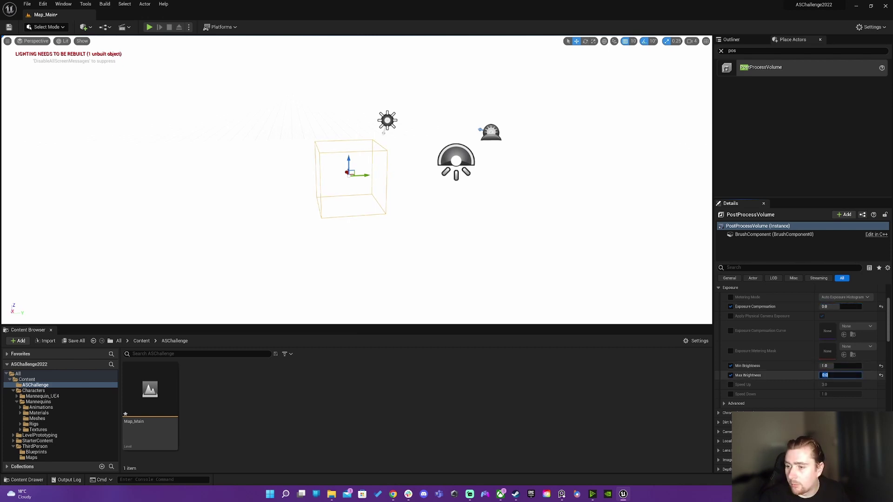
{"action": "type", "text": "1"}
{"action": "key", "text": "Return"}
Step: Select the DirectionalLight in the level and open its Intensity value for editing
{"action": "right_click_drag", "start_coordinate": [590, 265], "coordinate": [700, 269]}
{"action": "key", "text": "s"}
{"action": "key", "text": "a"}
{"action": "key", "text": "w"}
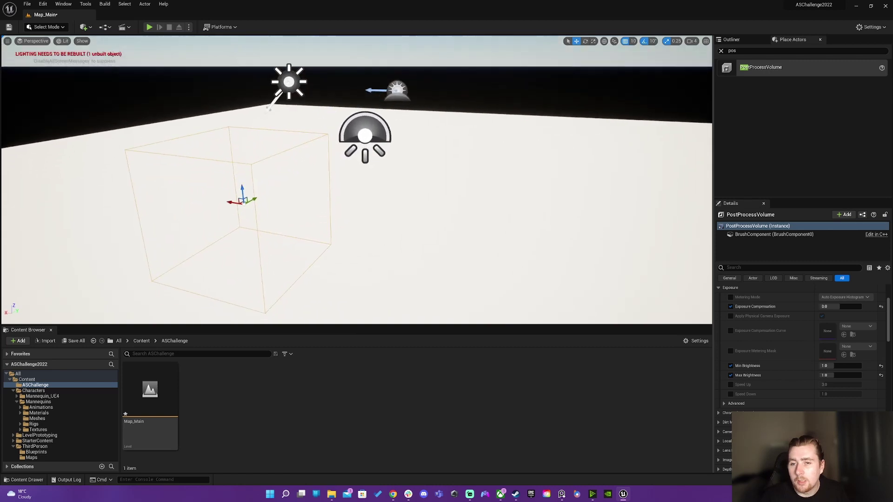
{"action": "key", "text": "e"}
{"action": "mouse_move", "coordinate": [517, 206]}
{"action": "right_mouse_down"}
{"action": "mouse_move", "coordinate": [517, 216]}
{"action": "mouse_move", "coordinate": [517, 206]}
{"action": "right_mouse_up"}
{"action": "key", "text": "w"}
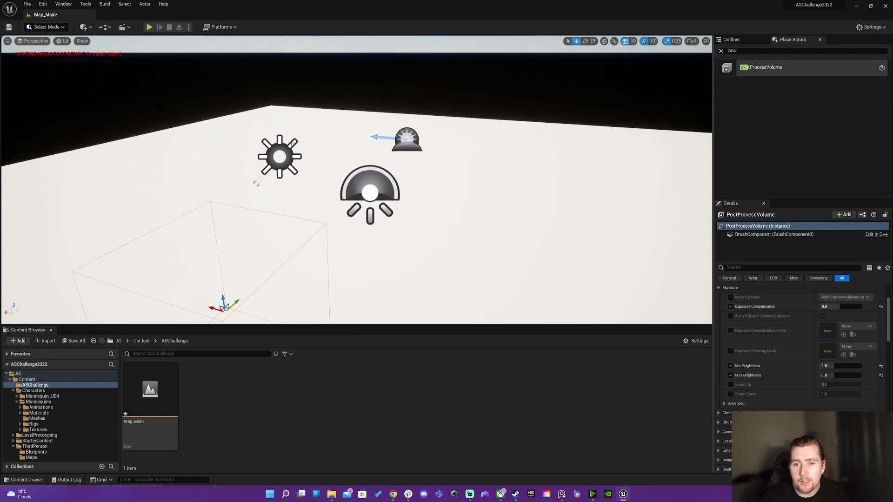
{"action": "left_click", "coordinate": [285, 154]}
{"action": "scroll", "coordinate": [786, 335], "scroll_direction": "up", "scroll_amount": 3}
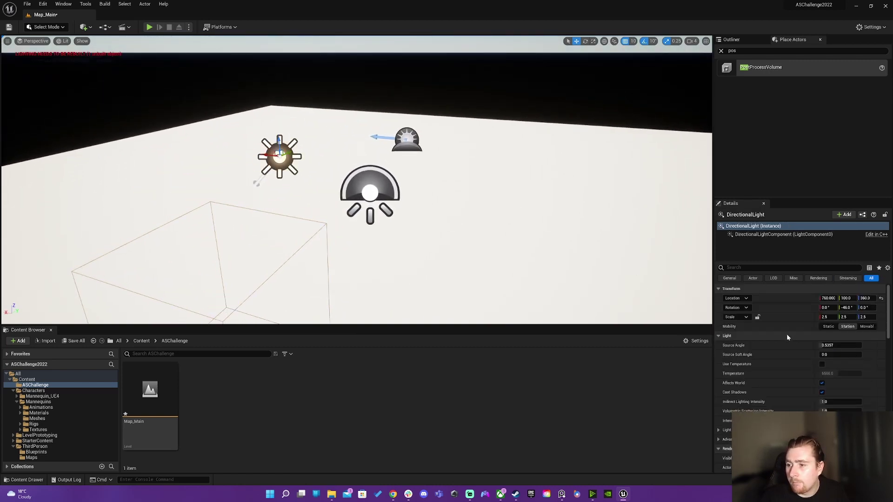
{"action": "scroll", "coordinate": [777, 372], "scroll_direction": "down", "scroll_amount": 3}
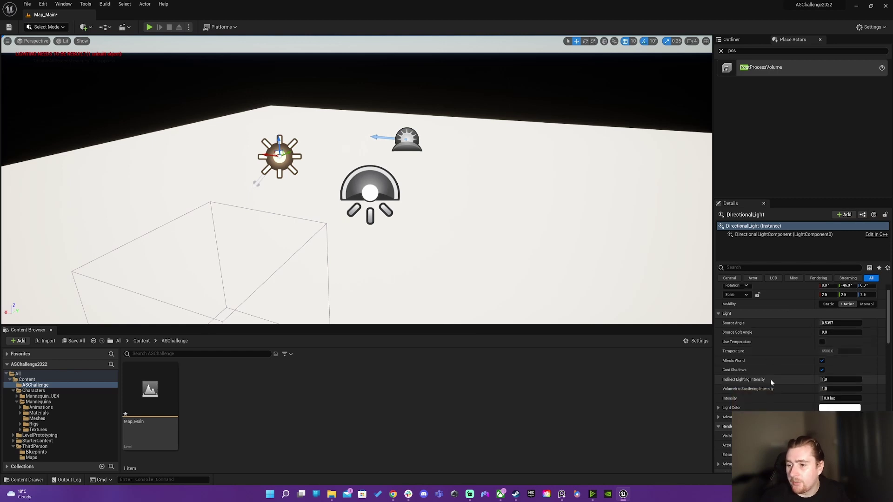
{"action": "left_click", "coordinate": [833, 387]}
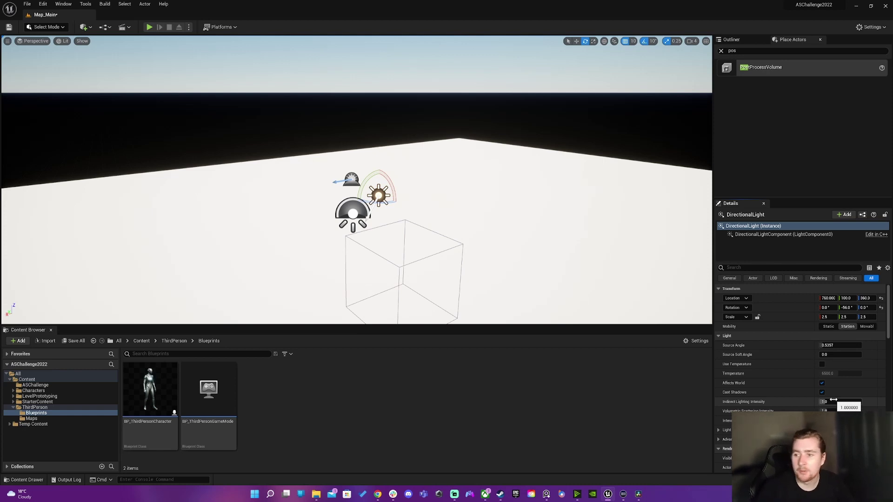
Step: Set the PostProcessVolume's Exposure Compensation to -1 as a test and reset it to its default of 1
{"action": "left_click", "coordinate": [441, 253]}
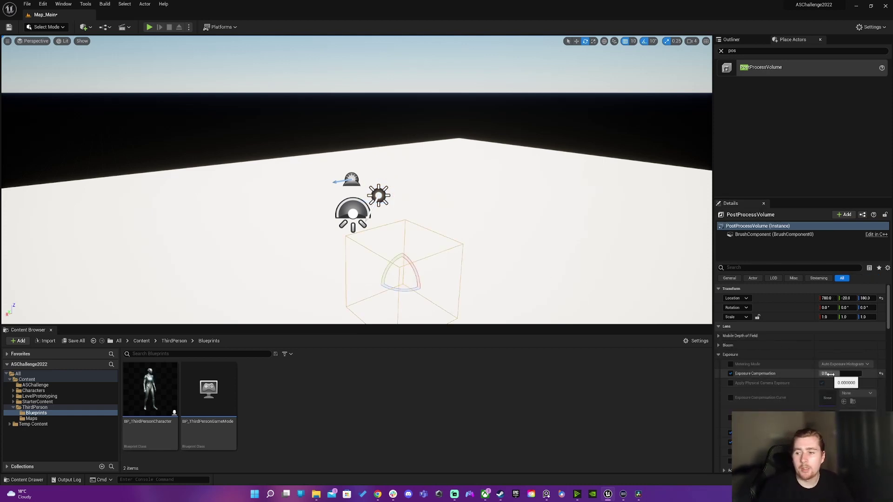
{"action": "left_click_drag", "start_coordinate": [844, 373], "coordinate": [824, 373]}
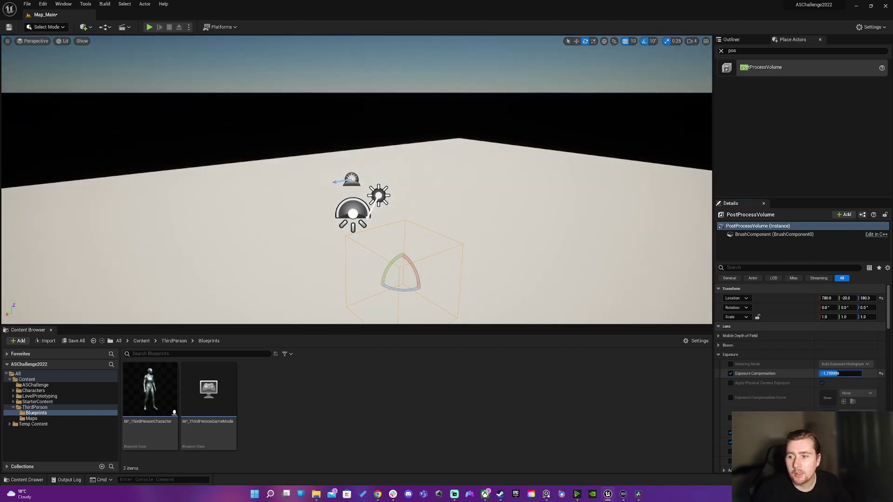
{"action": "type", "text": "-1"}
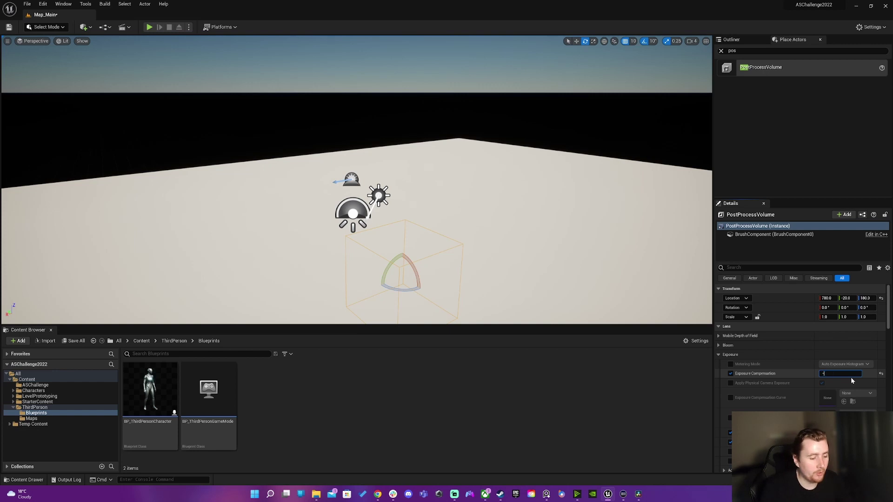
{"action": "key", "text": "Return"}
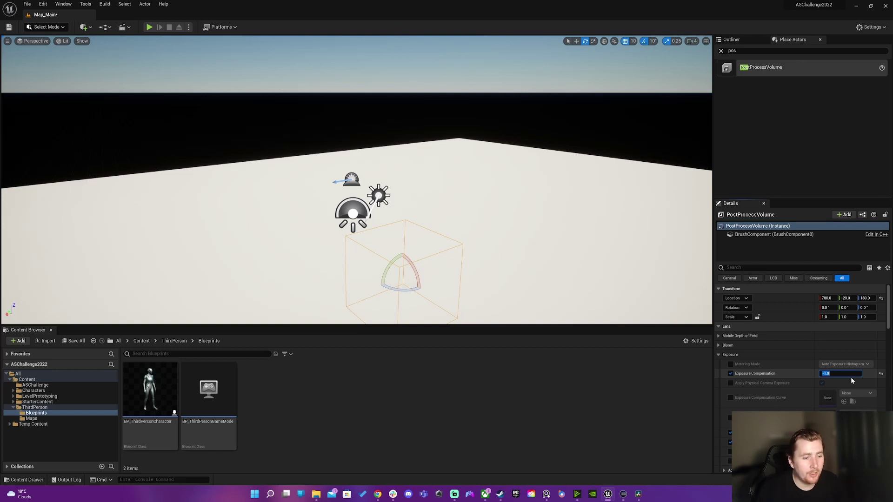
{"action": "left_click", "coordinate": [882, 374]}
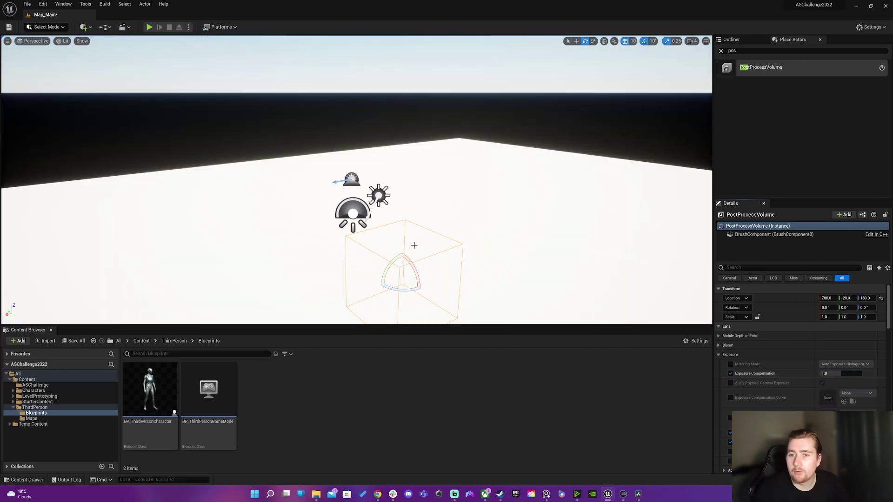
Step: Place a cube shape on the white floor and stretch its X scale to 12
{"action": "left_click", "coordinate": [382, 199]}
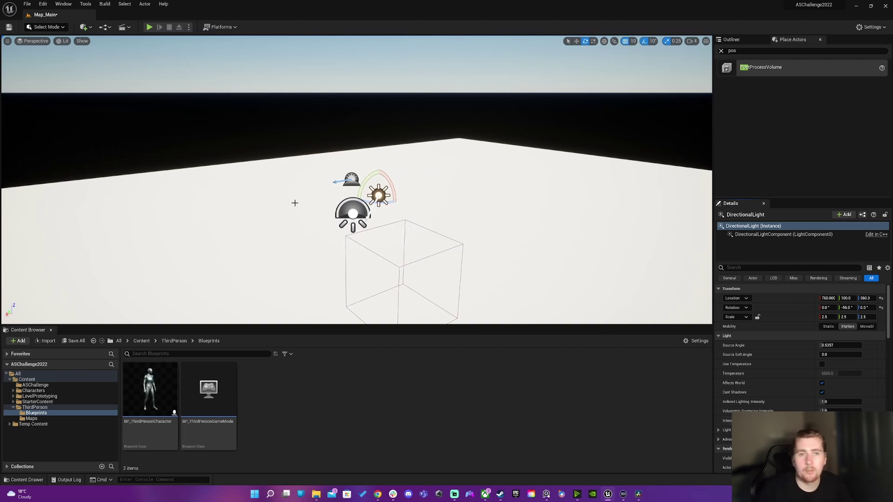
{"action": "mouse_move", "coordinate": [317, 164]}
{"action": "right_mouse_down"}
{"action": "mouse_move", "coordinate": [331, 186]}
{"action": "mouse_move", "coordinate": [329, 166]}
{"action": "mouse_move", "coordinate": [342, 197]}
{"action": "mouse_move", "coordinate": [322, 166]}
{"action": "right_mouse_up"}
{"action": "key", "text": "s"}
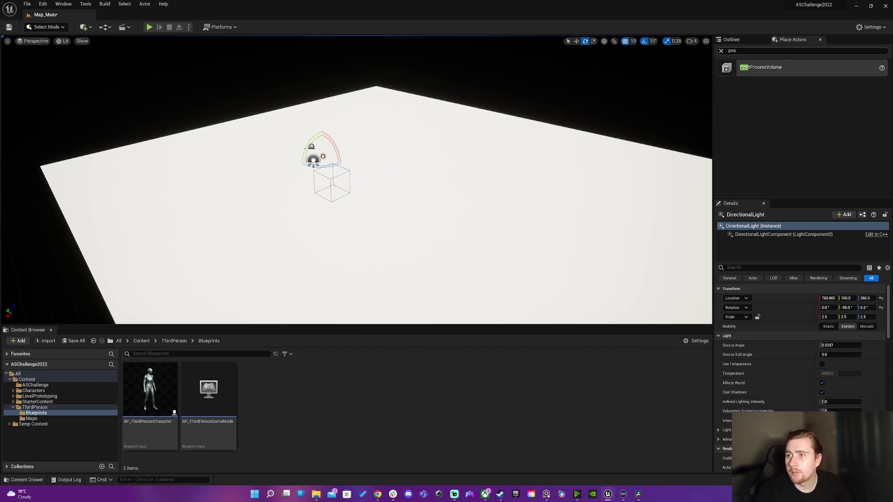
{"action": "left_click", "coordinate": [721, 51]}
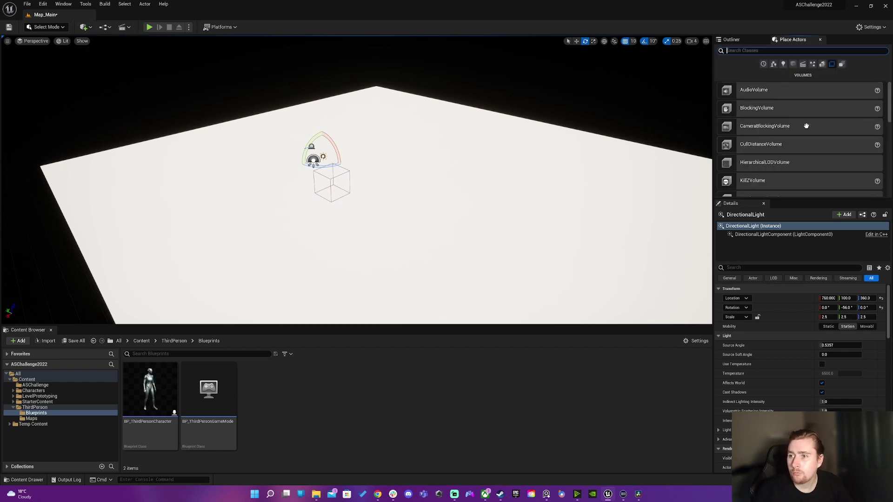
{"action": "left_click", "coordinate": [793, 64]}
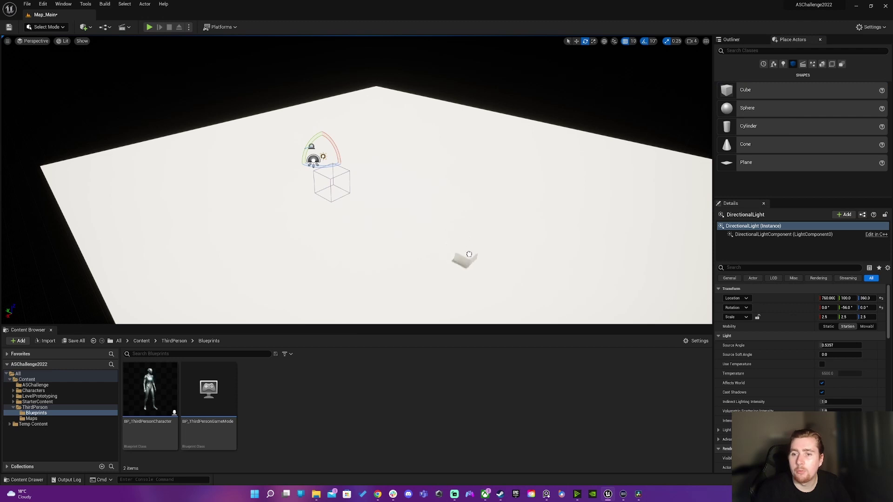
{"action": "left_click_drag", "start_coordinate": [469, 254], "coordinate": [429, 284]}
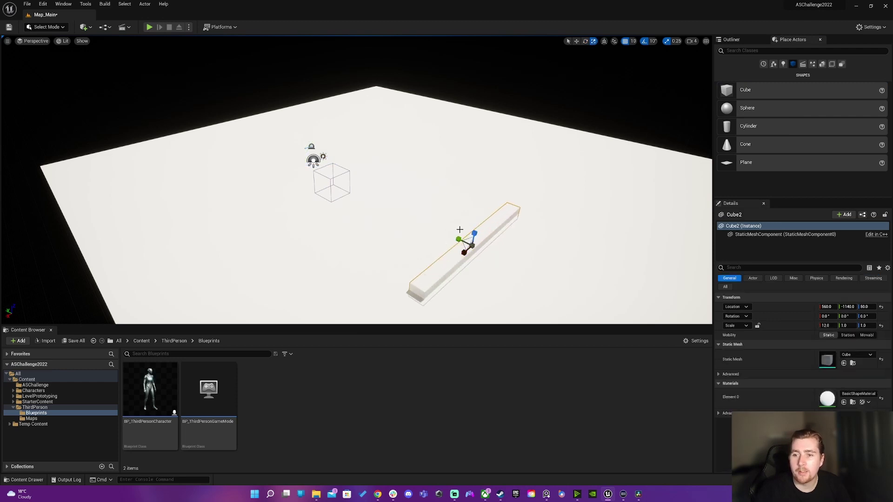
Step: Build a simple shelter by raising the stretched cube into a wall, duplicating it opposite, and adding a rotated copy as the roof
{"action": "left_click_drag", "start_coordinate": [474, 233], "coordinate": [423, 121]}
{"action": "key", "text": "w"}
{"action": "key", "text": "e"}
{"action": "key", "text": "w"}
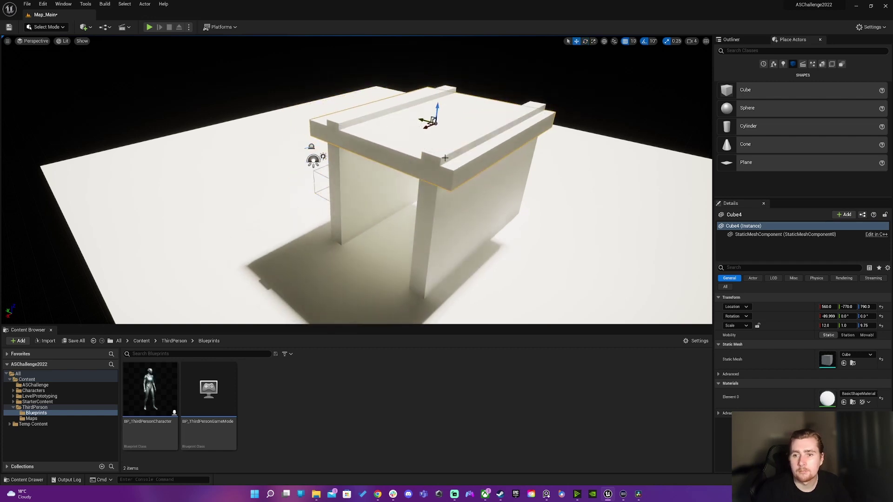
Step: Examine how the directional light and shadows fall on the shelter's walls, interior and surrounding floor
{"action": "key", "text": "Escape"}
{"action": "right_click_drag", "start_coordinate": [422, 121], "coordinate": [451, 90]}
{"action": "right_click_drag", "start_coordinate": [386, 142], "coordinate": [384, 142]}
{"action": "left_click", "coordinate": [223, 157]}
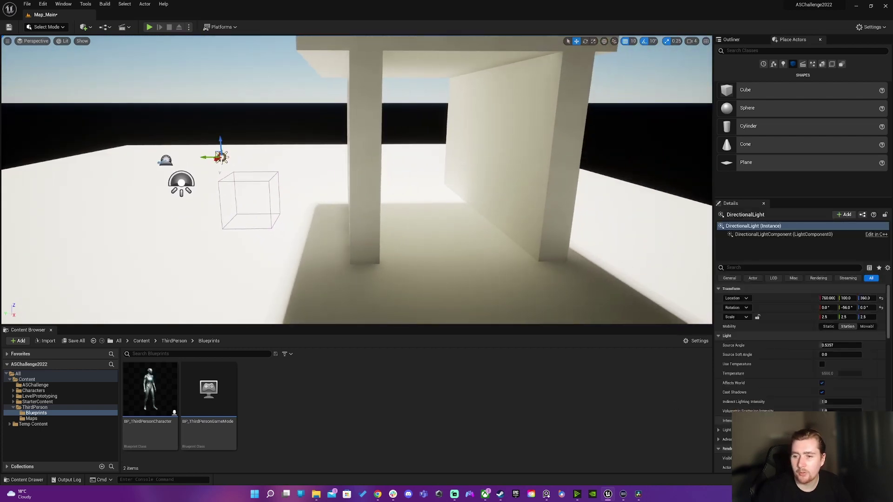
{"action": "right_click_drag", "start_coordinate": [383, 217], "coordinate": [326, 218]}
{"action": "key", "text": "Escape"}
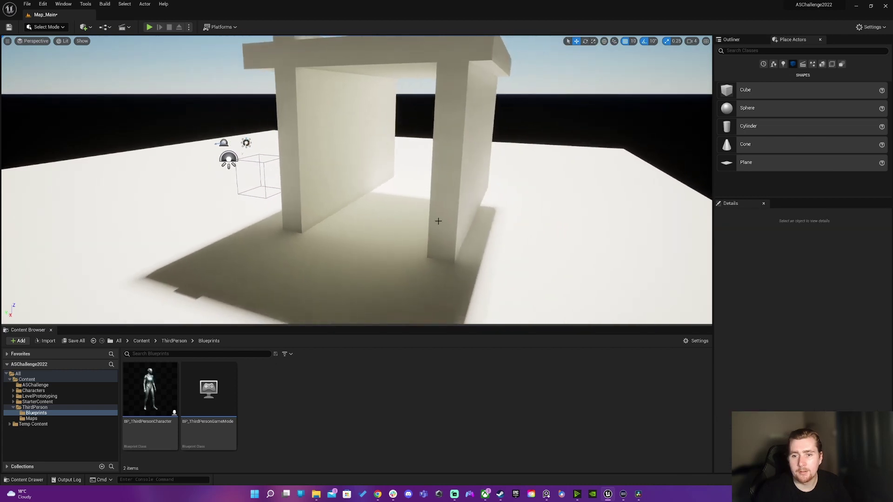
{"action": "right_click_drag", "start_coordinate": [438, 221], "coordinate": [455, 212]}
{"action": "right_click_drag", "start_coordinate": [341, 220], "coordinate": [341, 221]}
Step: Set the PostProcessVolume's Exposure Compensation to 0 to compare the shelter's lighting
{"action": "left_click", "coordinate": [255, 209]}
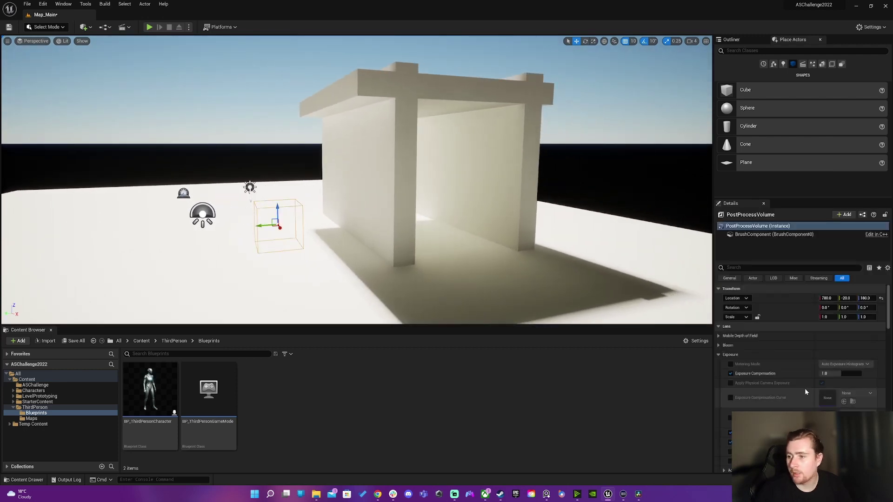
{"action": "scroll", "coordinate": [828, 351], "scroll_direction": "up", "scroll_amount": 3}
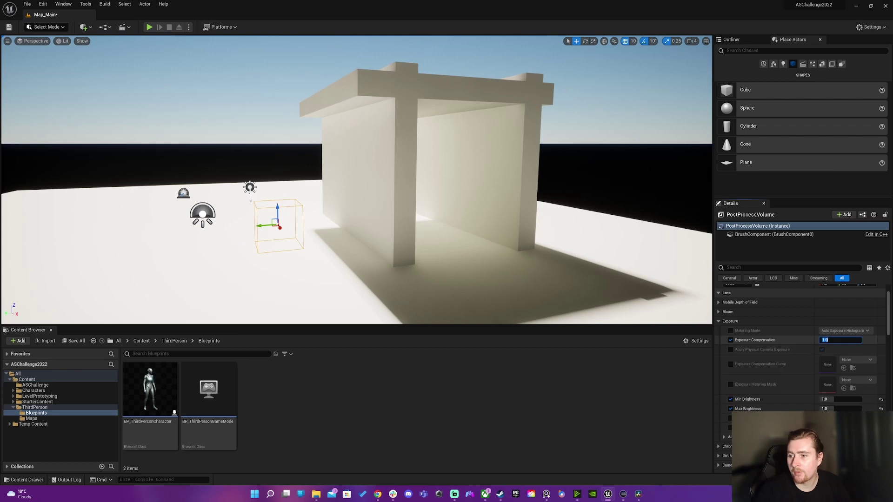
{"action": "type", "text": "0"}
{"action": "key", "text": "Return"}
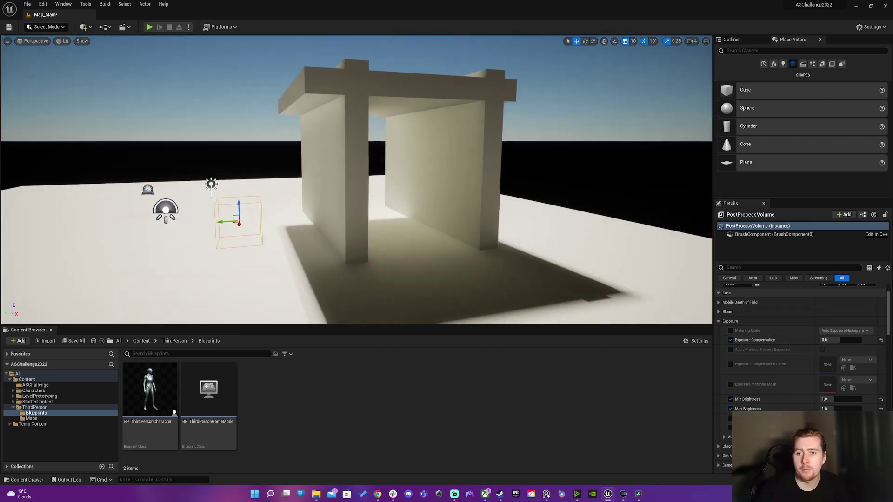
Step: Reset the PostProcessVolume's Max Brightness and Min Brightness to their defaults and raise Exposure Compensation to 1
{"action": "mouse_move", "coordinate": [564, 219]}
{"action": "right_mouse_down"}
{"action": "mouse_move", "coordinate": [521, 219]}
{"action": "mouse_move", "coordinate": [565, 219]}
{"action": "right_mouse_up"}
{"action": "key", "text": "Escape"}
{"action": "right_click_drag", "start_coordinate": [479, 199], "coordinate": [492, 180]}
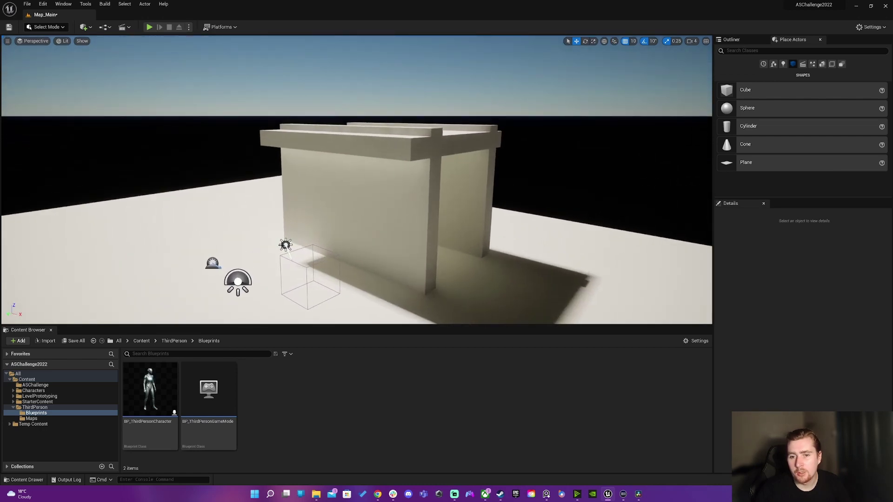
{"action": "left_click", "coordinate": [293, 263]}
{"action": "left_click", "coordinate": [881, 409]}
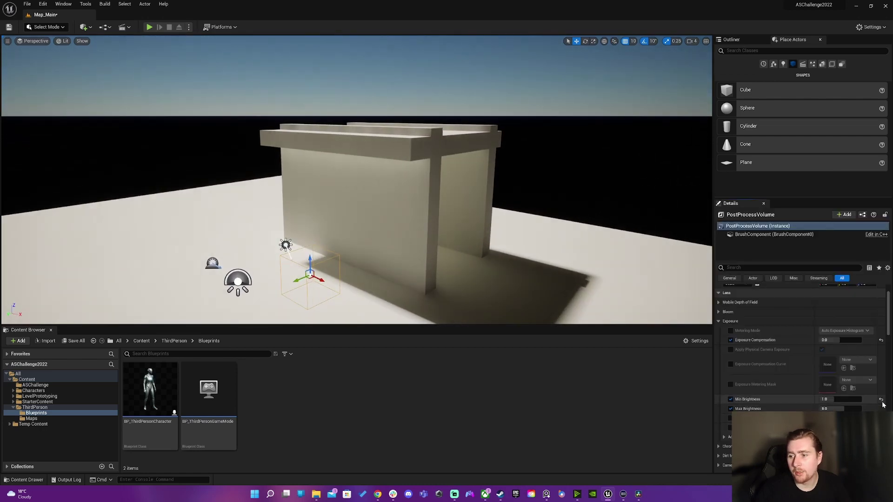
{"action": "left_click", "coordinate": [881, 399]}
{"action": "left_click_drag", "start_coordinate": [828, 340], "coordinate": [841, 342]}
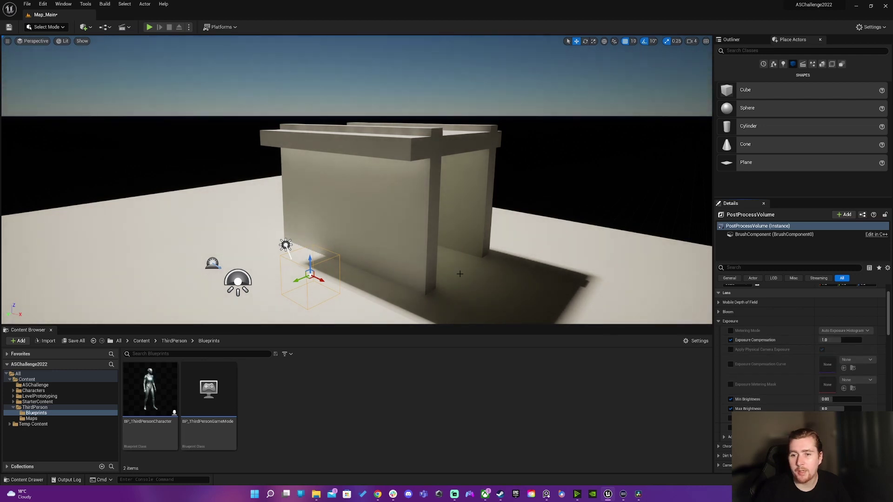
Step: Rotate the DirectionalLight so that the shelter's shadow falls toward its opposite side, and deselect the light
{"action": "right_click_drag", "start_coordinate": [486, 251], "coordinate": [408, 245]}
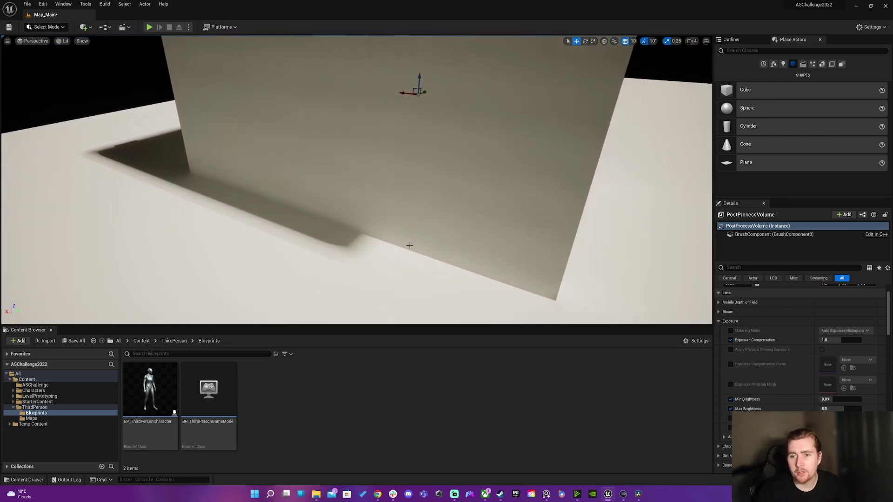
{"action": "scroll", "coordinate": [357, 229], "scroll_direction": "down", "scroll_amount": 10}
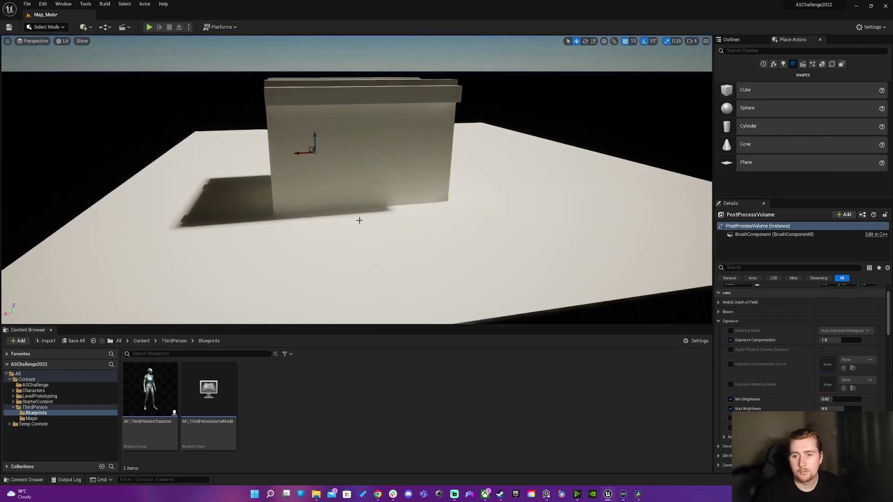
{"action": "right_click_drag", "start_coordinate": [333, 171], "coordinate": [447, 163]}
{"action": "left_click", "coordinate": [295, 144]}
{"action": "key", "text": "e"}
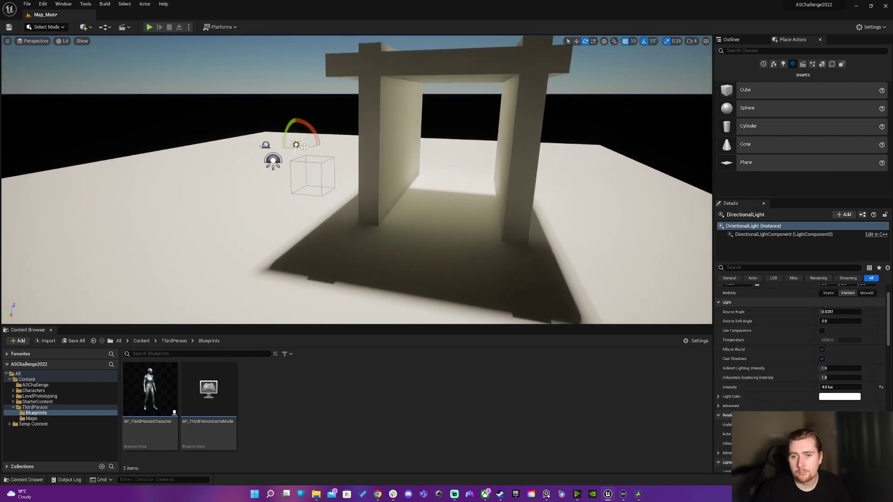
{"action": "left_click_drag", "start_coordinate": [301, 149], "coordinate": [285, 148]}
{"action": "right_click_drag", "start_coordinate": [285, 148], "coordinate": [79, 156]}
{"action": "key", "text": "d"}
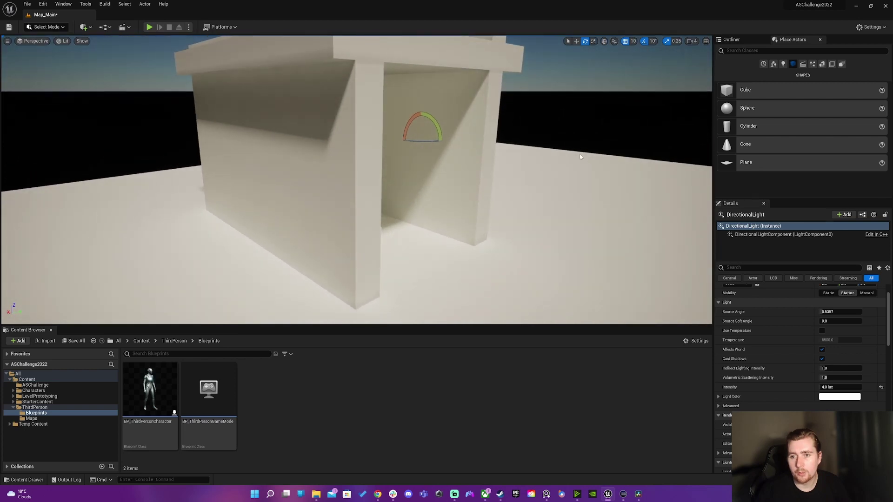
{"action": "left_click", "coordinate": [582, 155]}
Step: Set the PostProcessVolume's Max Brightness, Min Brightness and Exposure Compensation all to 0
{"action": "key", "text": "d"}
{"action": "right_click_drag", "start_coordinate": [582, 155], "coordinate": [497, 174]}
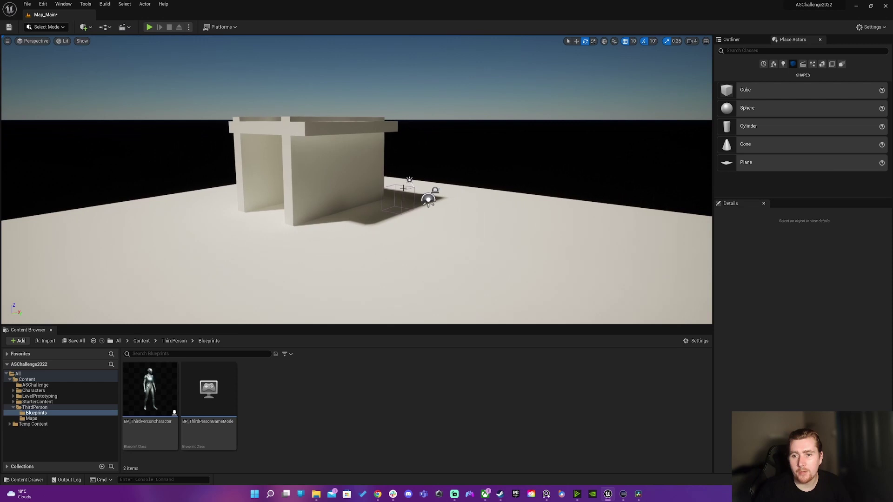
{"action": "left_click", "coordinate": [414, 191]}
{"action": "left_click", "coordinate": [837, 409]}
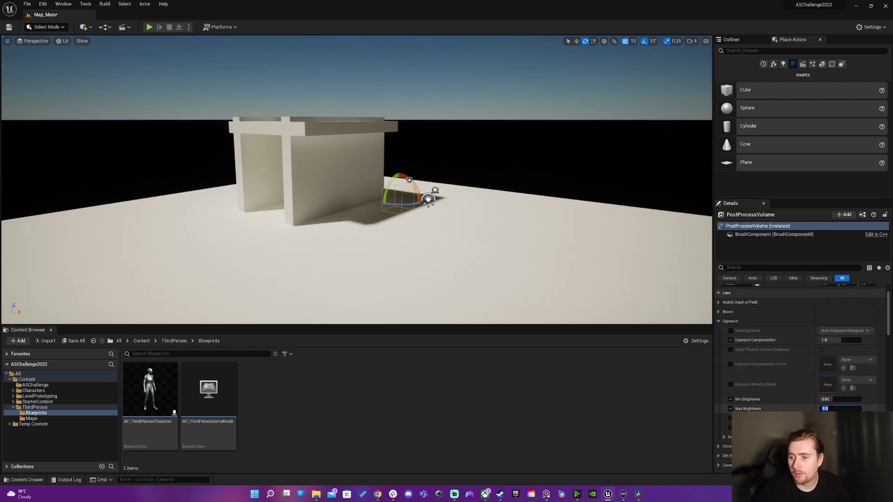
{"action": "type", "text": "0"}
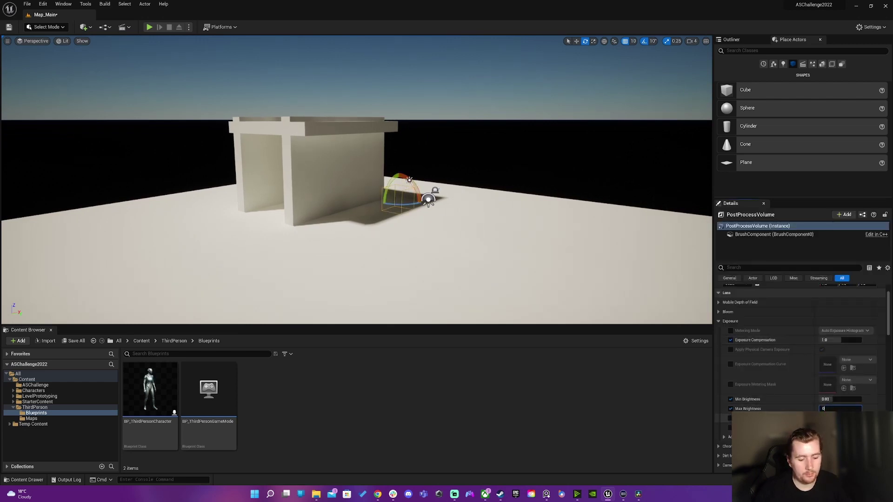
{"action": "left_click", "coordinate": [852, 400]}
{"action": "type", "text": "0"}
{"action": "left_click", "coordinate": [845, 340]}
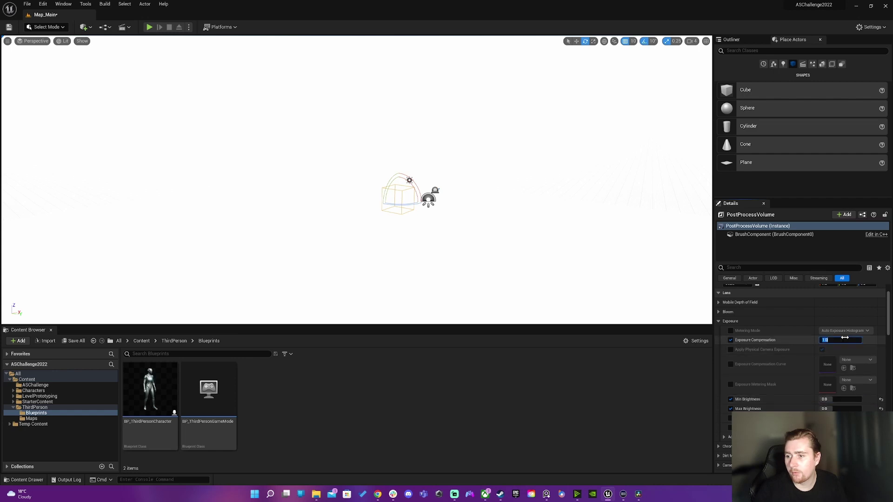
Step: Set the PostProcessVolume's Min Brightness and Max Brightness to 1
{"action": "left_click", "coordinate": [849, 399]}
{"action": "scroll", "coordinate": [843, 395], "scroll_direction": "down", "scroll_amount": 2}
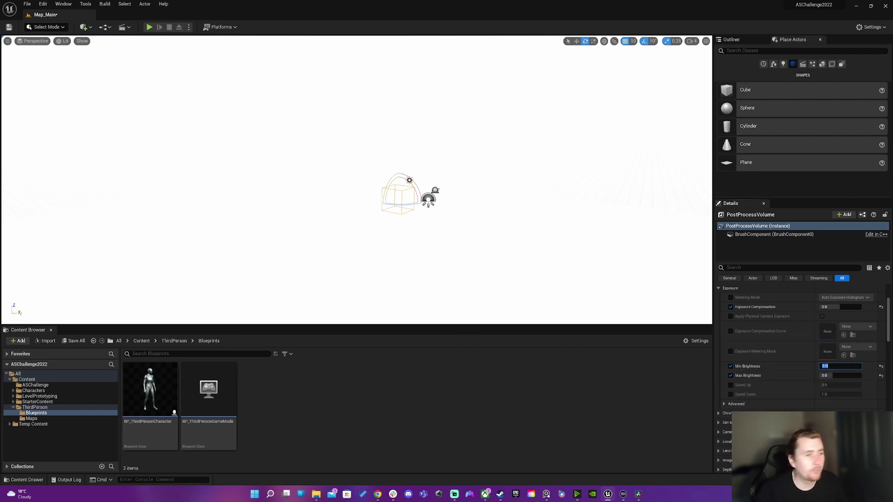
{"action": "left_click", "coordinate": [704, 392]}
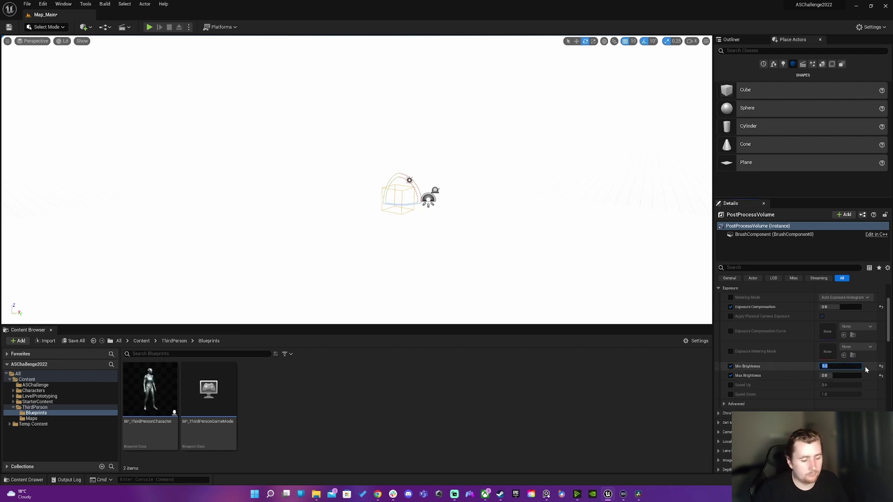
{"action": "type", "text": "1"}
{"action": "key", "text": "Return"}
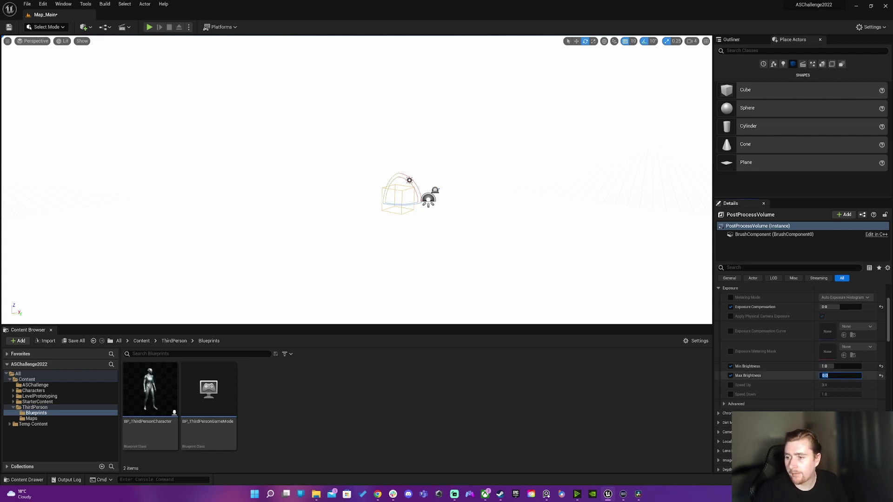
{"action": "left_click", "coordinate": [837, 306]}
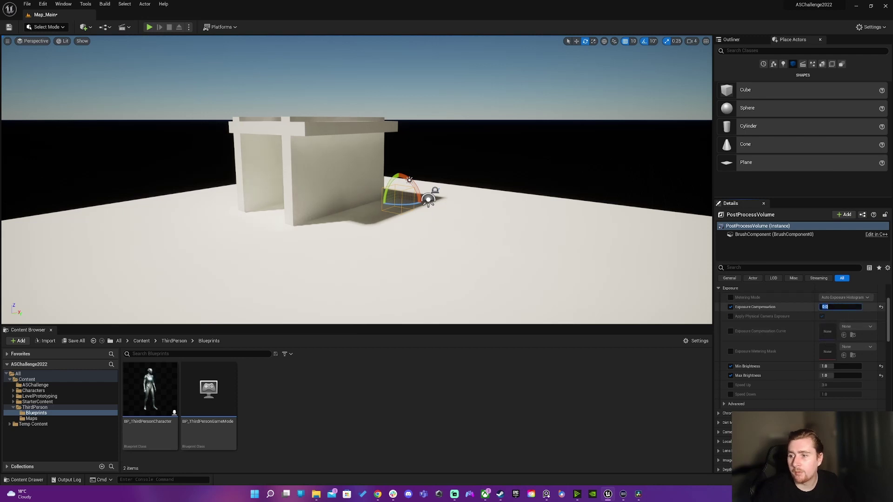
Step: Examine the shelter's shading and cast shadow from its side wall and open front, with the DirectionalLight selected
{"action": "right_click_drag", "start_coordinate": [525, 200], "coordinate": [493, 205]}
{"action": "key", "text": "a"}
{"action": "key", "text": "d"}
{"action": "right_click_drag", "start_coordinate": [408, 182], "coordinate": [368, 183]}
{"action": "key", "text": "e"}
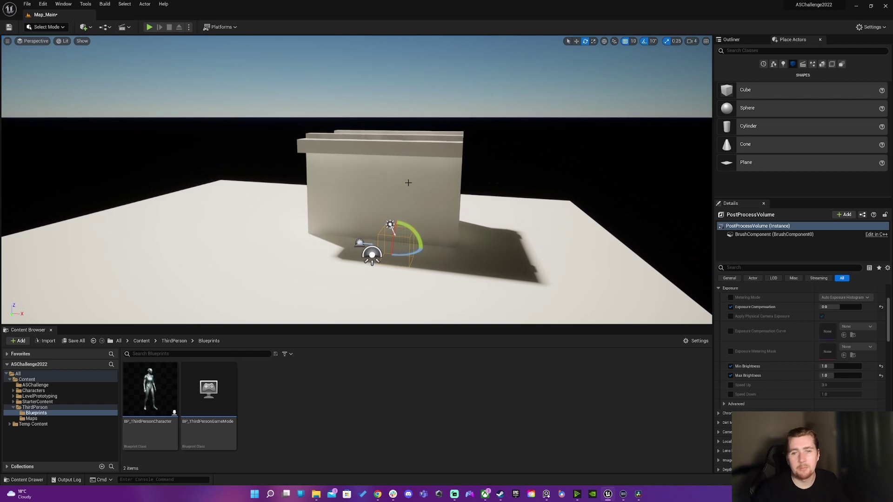
{"action": "left_click", "coordinate": [389, 226]}
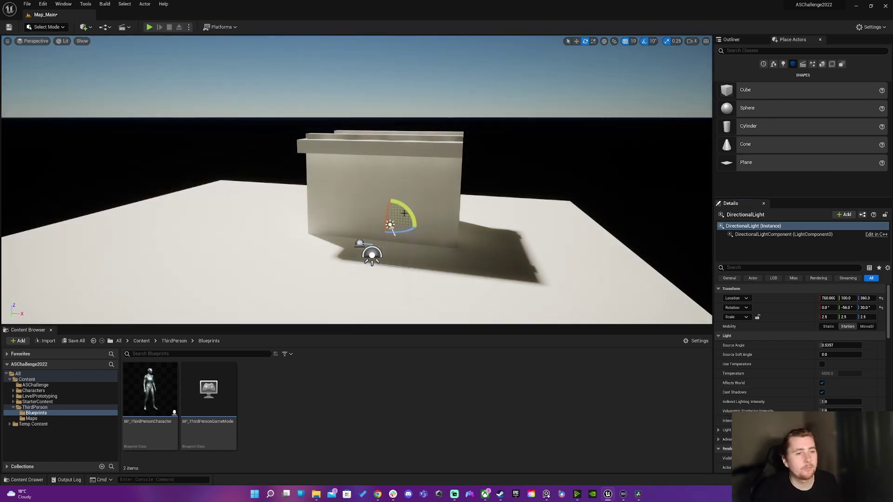
{"action": "key", "text": "a"}
{"action": "right_click_drag", "start_coordinate": [406, 205], "coordinate": [397, 194]}
{"action": "key", "text": "d"}
{"action": "right_click_drag", "start_coordinate": [419, 229], "coordinate": [389, 204]}
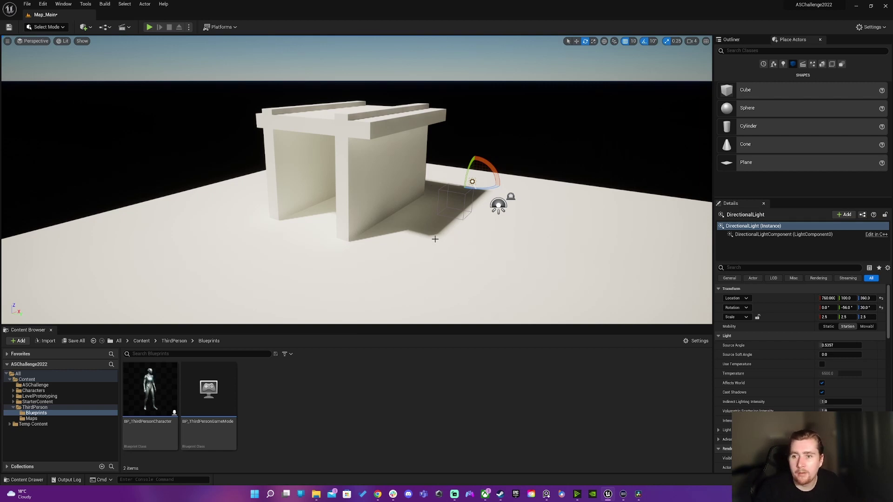
{"action": "mouse_move", "coordinate": [435, 239]}
{"action": "right_mouse_down"}
{"action": "mouse_move", "coordinate": [435, 223]}
{"action": "mouse_move", "coordinate": [437, 237]}
{"action": "right_mouse_up"}
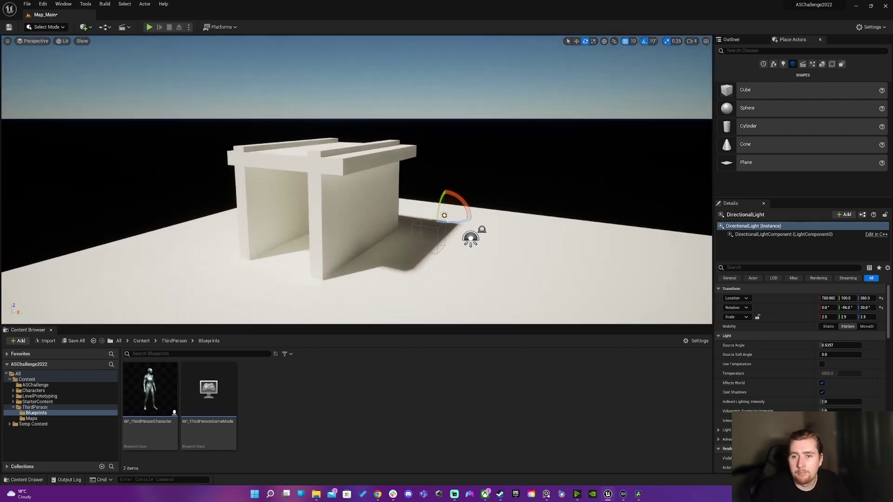